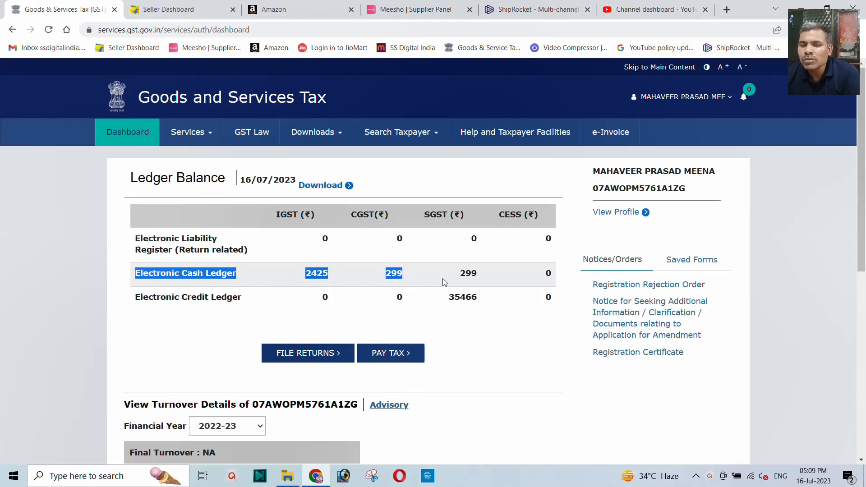
Examine the Electronic Cash Ledger and Electronic Credit Ledger rows in the dashboard's ledger balance table
{"action": "left_click", "coordinate": [247, 224]}
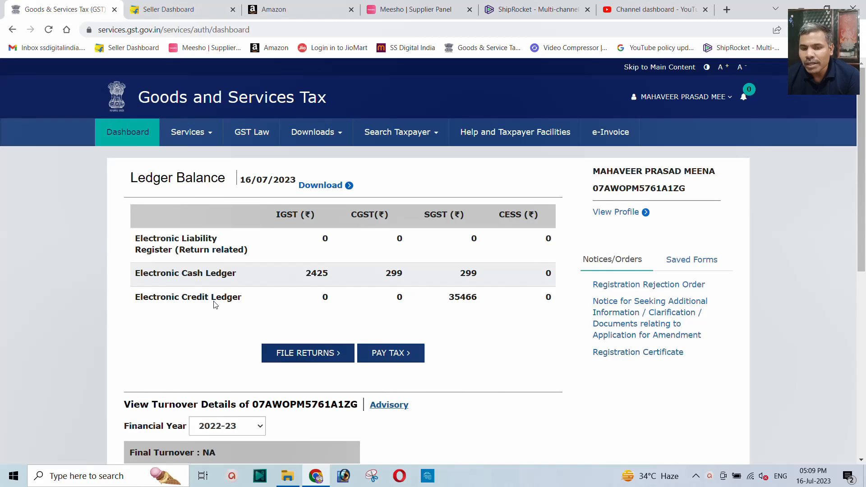
{"action": "left_click_drag", "start_coordinate": [135, 296], "coordinate": [491, 305]}
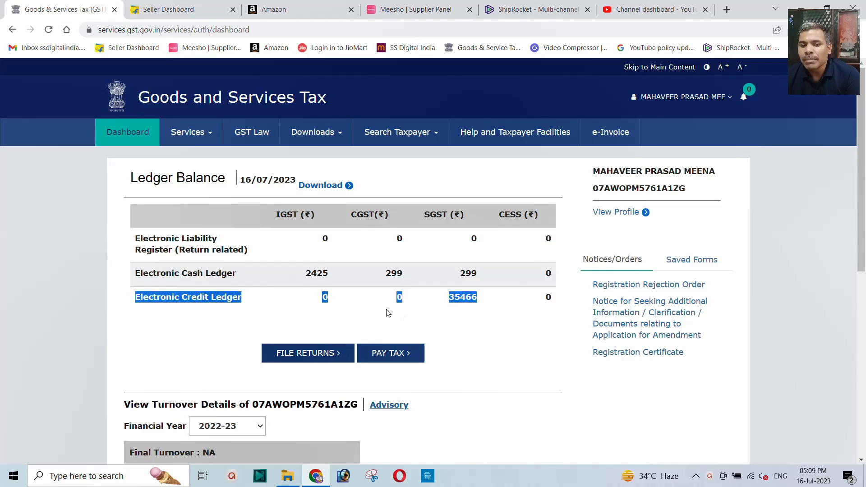
{"action": "left_click", "coordinate": [208, 280]}
{"action": "left_click_drag", "start_coordinate": [137, 276], "coordinate": [470, 274]}
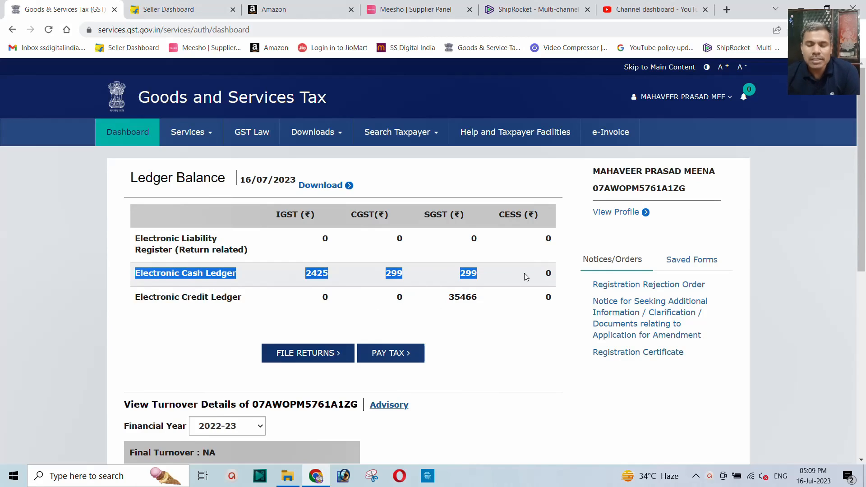
{"action": "left_click", "coordinate": [348, 278]}
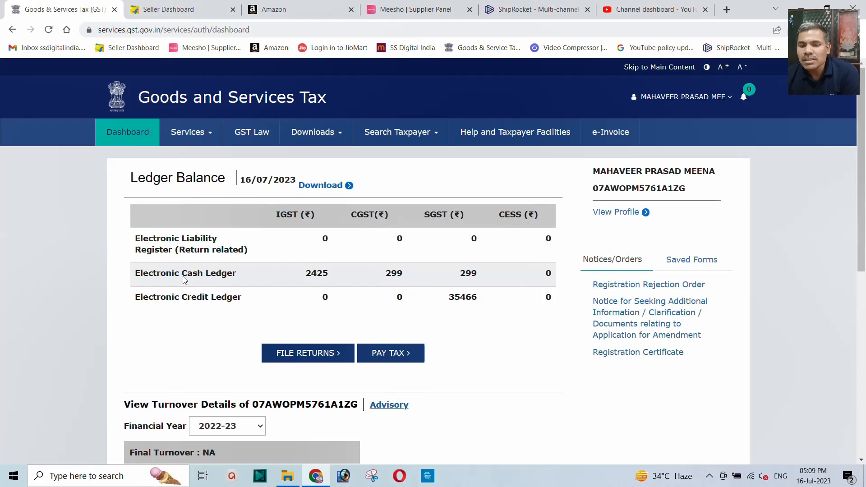
{"action": "left_click_drag", "start_coordinate": [136, 273], "coordinate": [247, 276]}
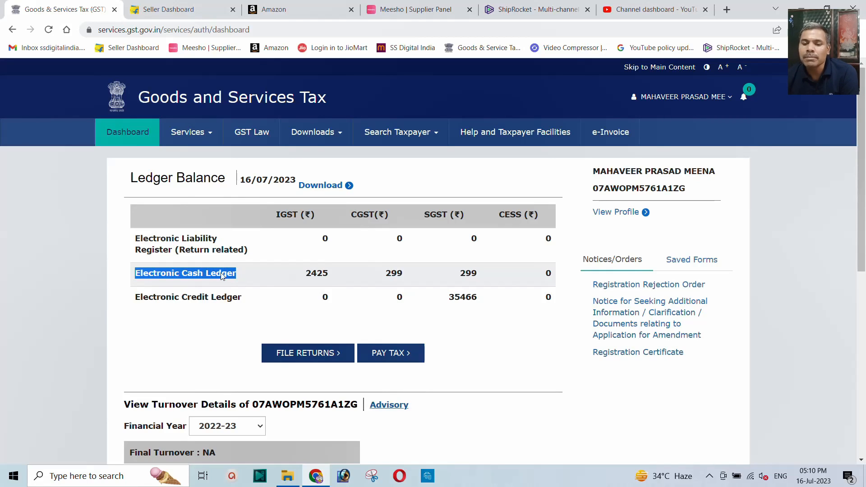
{"action": "left_click", "coordinate": [245, 273]}
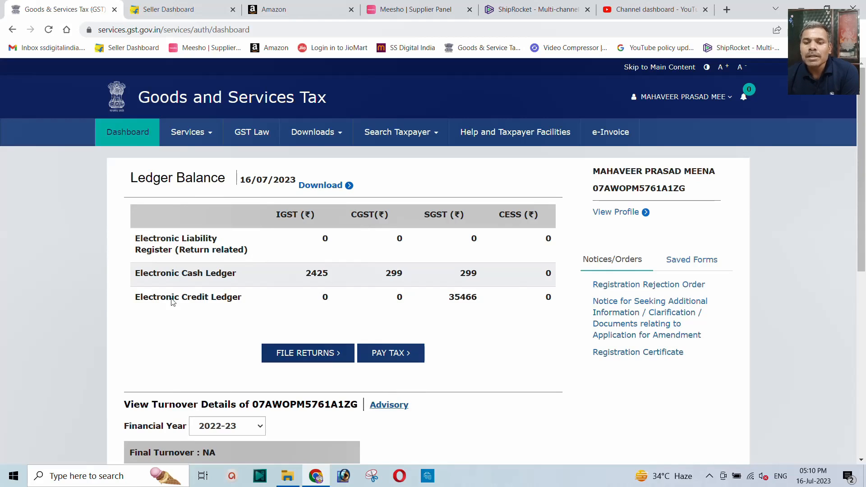
{"action": "left_click_drag", "start_coordinate": [134, 273], "coordinate": [242, 275]}
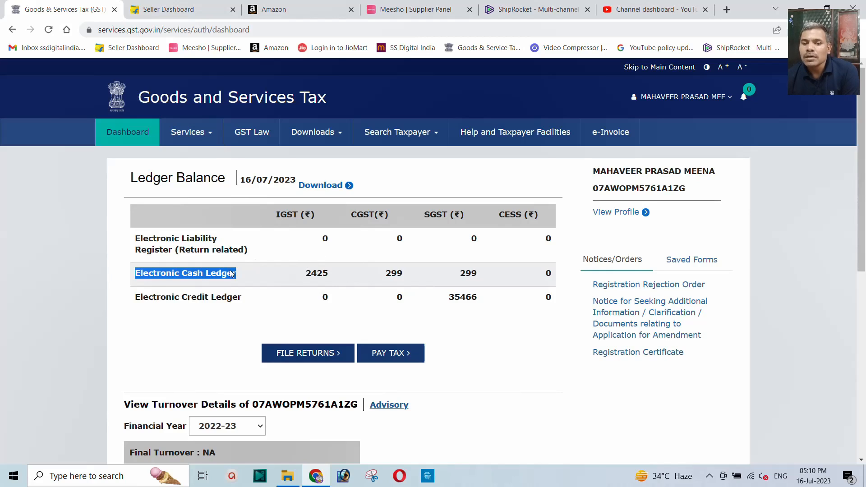
{"action": "left_click", "coordinate": [207, 276]}
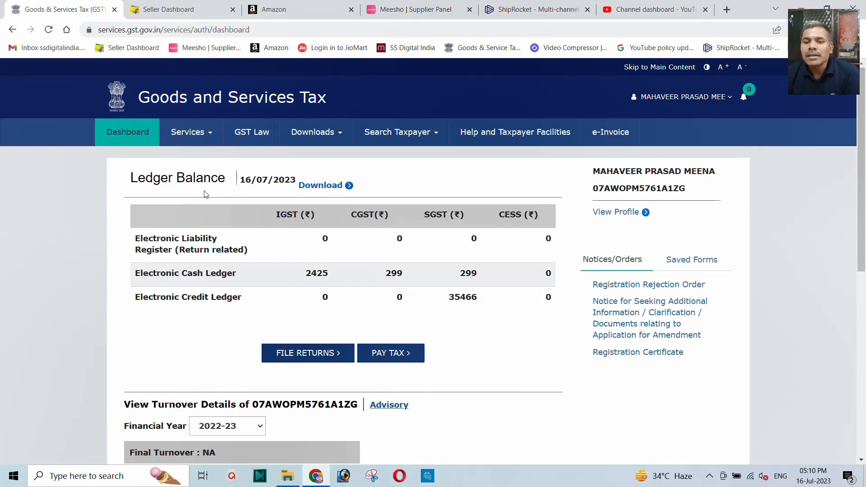
Open the TDS and TCS credit received page from the returns services
{"action": "left_click", "coordinate": [207, 135]}
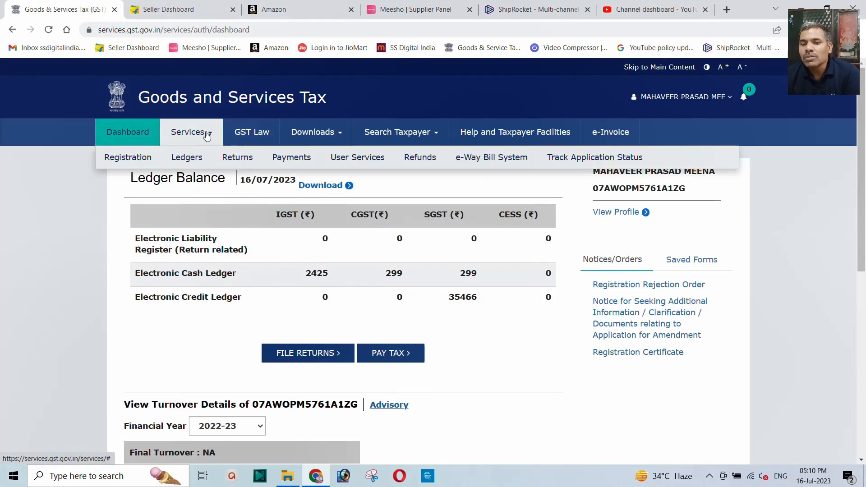
{"action": "mouse_move", "coordinate": [233, 163]}
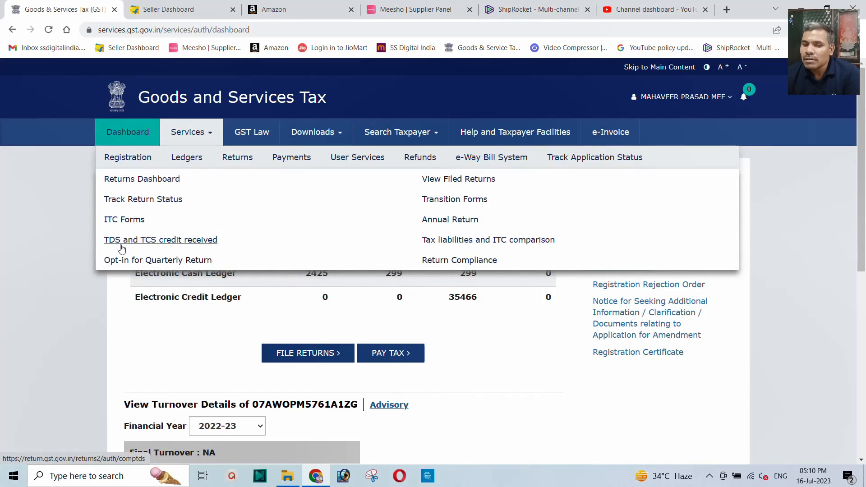
{"action": "left_click", "coordinate": [168, 247]}
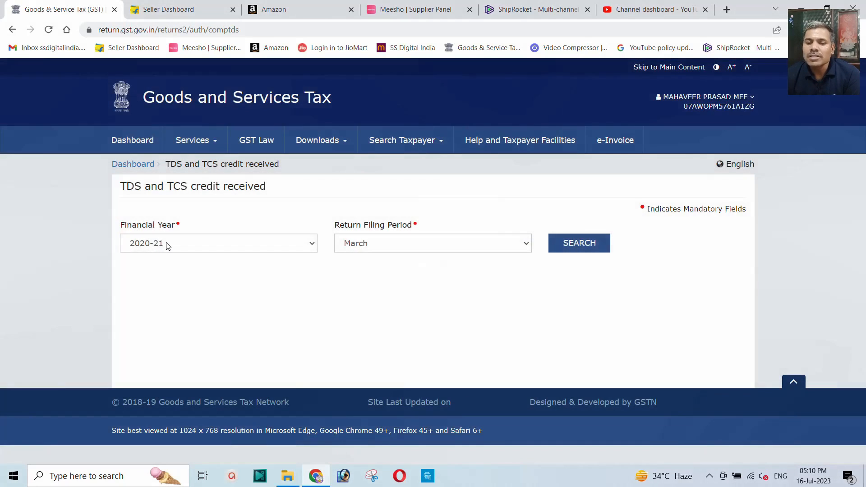
Search the TDS and TCS credit for financial year 2023-24 with June as the return filing period
{"action": "left_click", "coordinate": [166, 243]}
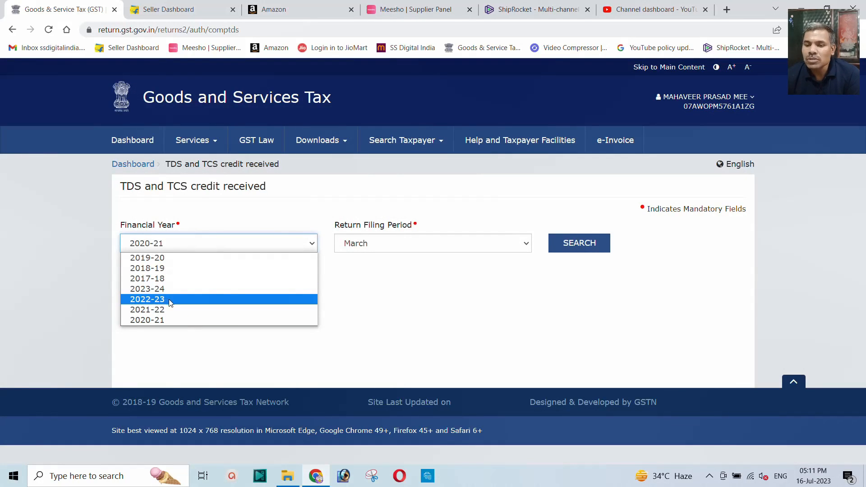
{"action": "left_click", "coordinate": [157, 290]}
{"action": "left_click", "coordinate": [400, 249]}
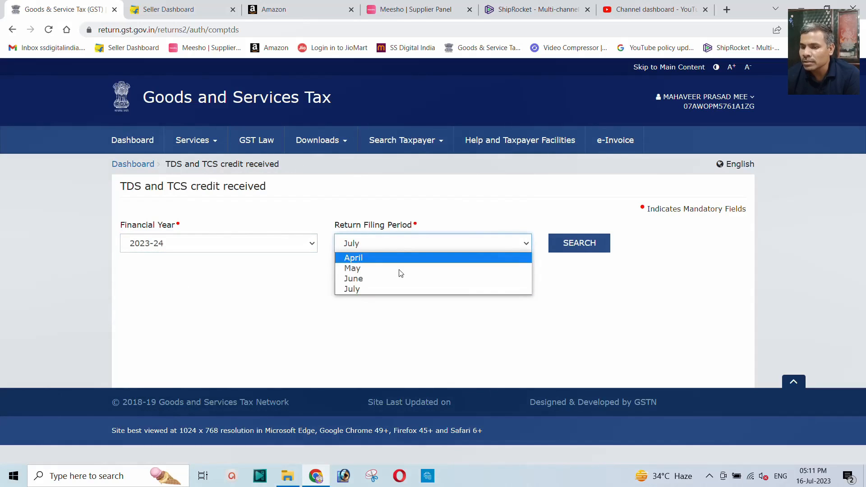
{"action": "left_click", "coordinate": [379, 277]}
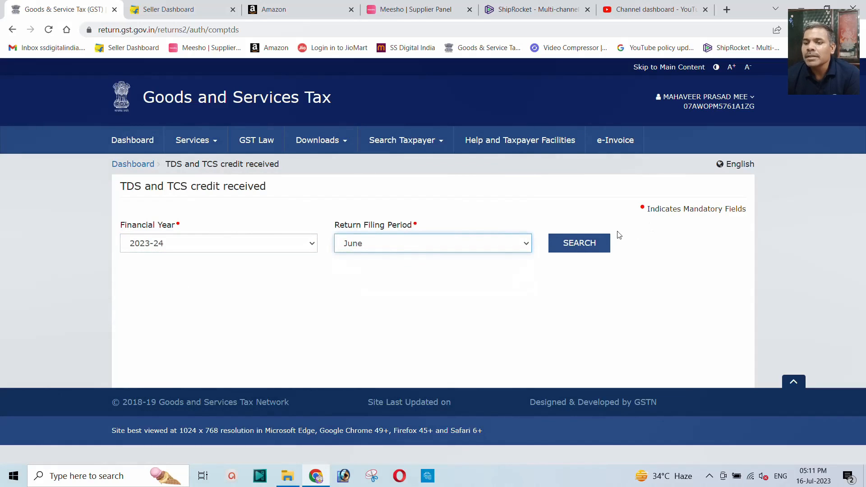
{"action": "left_click", "coordinate": [579, 243]}
Open the TCS Credit received records by preparing the form online, and select all processed records
{"action": "scroll", "coordinate": [445, 248], "scroll_direction": "down", "scroll_amount": 4}
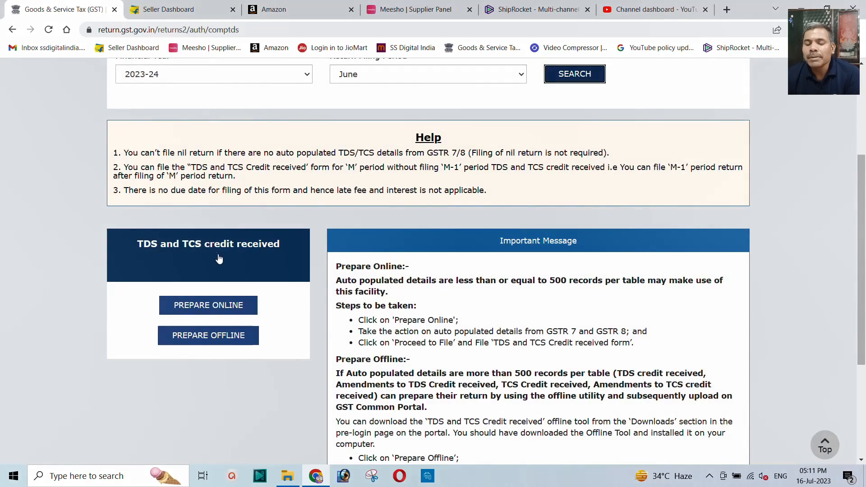
{"action": "left_click", "coordinate": [192, 310]}
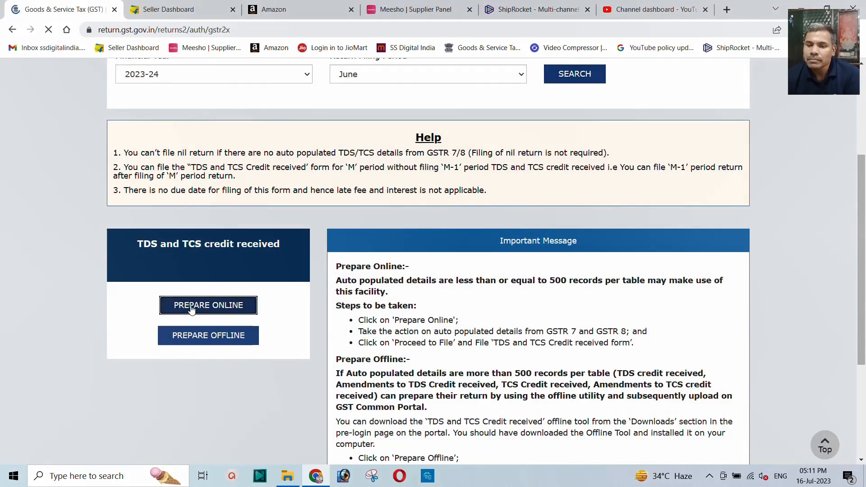
{"action": "scroll", "coordinate": [295, 281], "scroll_direction": "down", "scroll_amount": 9}
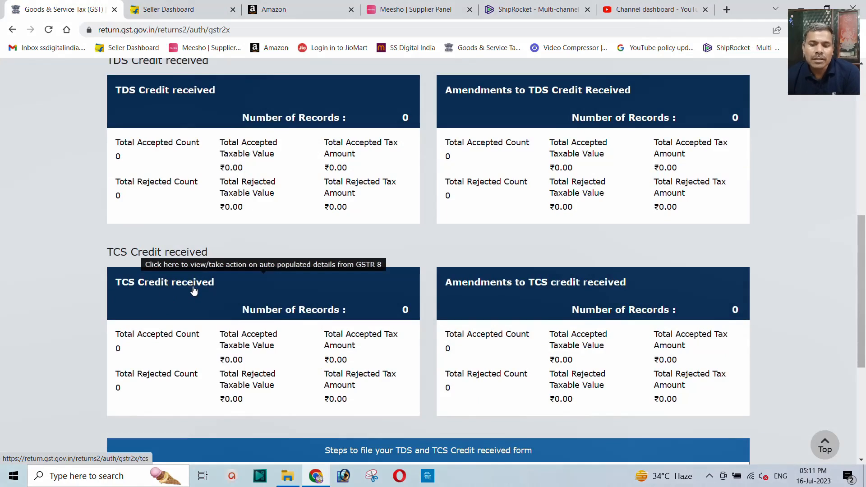
{"action": "left_click", "coordinate": [171, 288]}
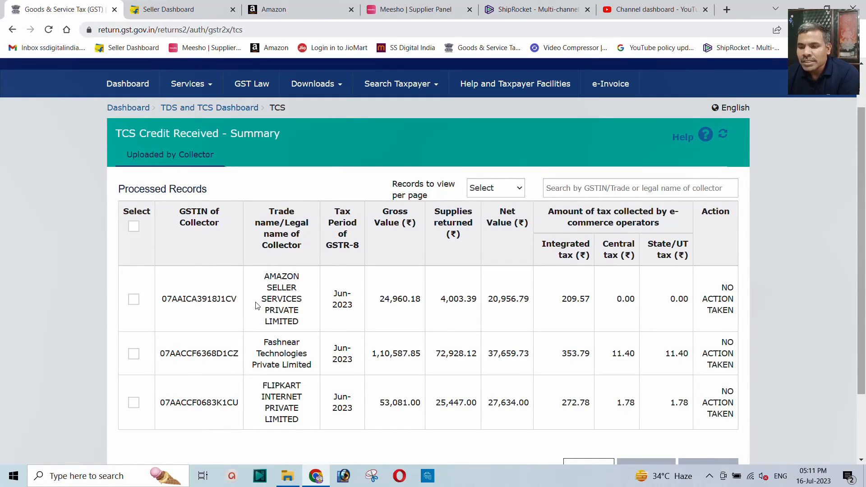
{"action": "left_click", "coordinate": [133, 226]}
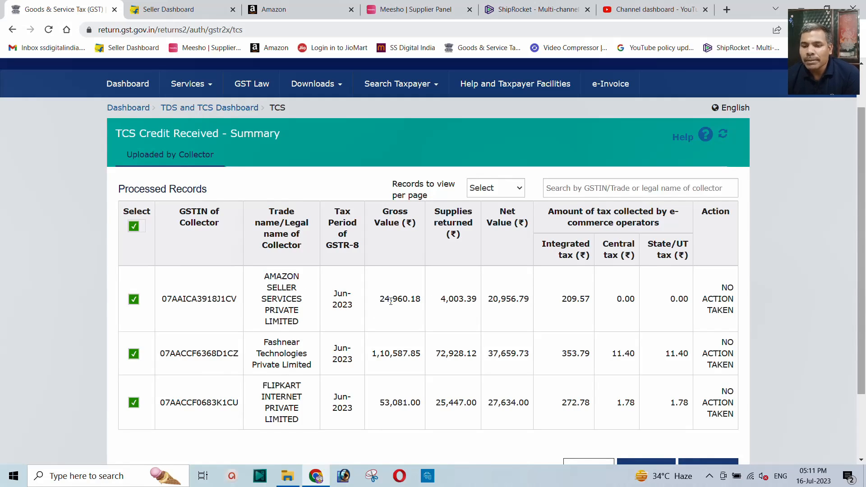
Review the supplies returned, net value and integrated tax of the Amazon Seller Services record
{"action": "left_click_drag", "start_coordinate": [378, 300], "coordinate": [491, 303]}
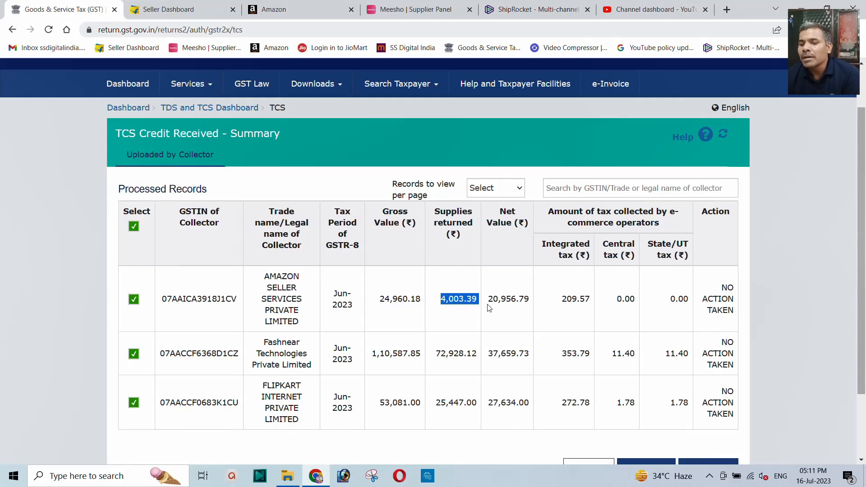
{"action": "left_click", "coordinate": [520, 299]}
{"action": "left_click_drag", "start_coordinate": [490, 301], "coordinate": [531, 301]}
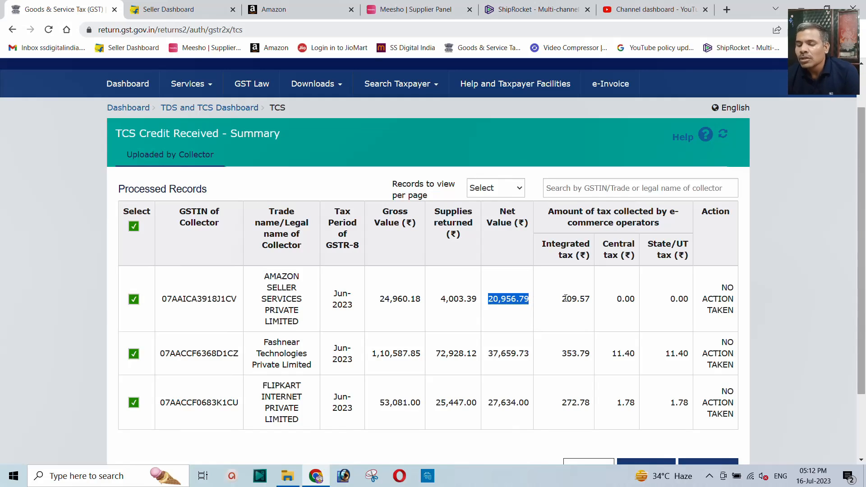
{"action": "left_click_drag", "start_coordinate": [562, 300], "coordinate": [592, 301]}
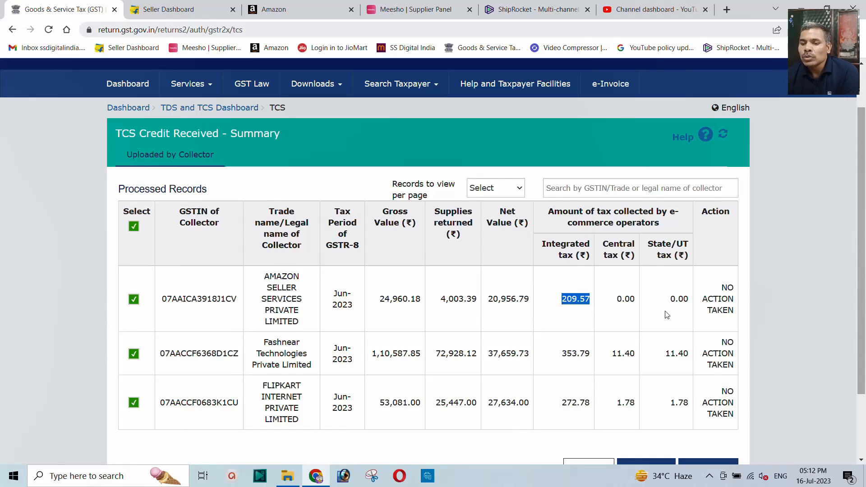
{"action": "left_click", "coordinate": [586, 311]}
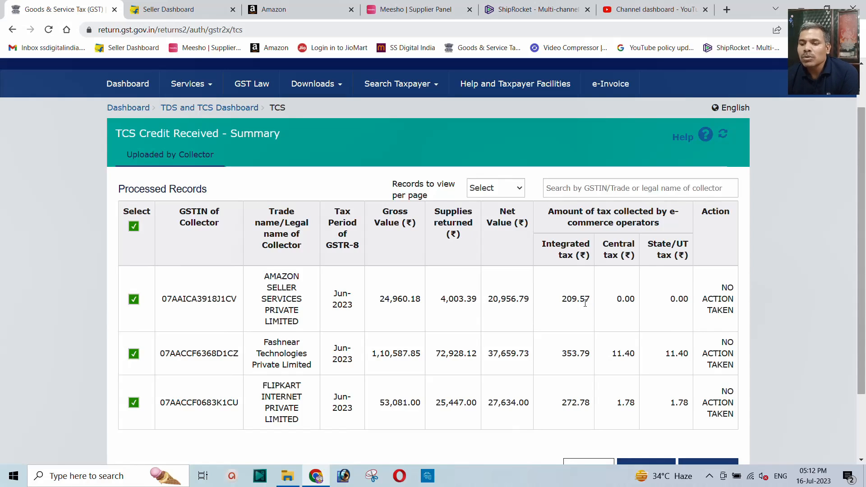
{"action": "left_click_drag", "start_coordinate": [561, 299], "coordinate": [591, 299]}
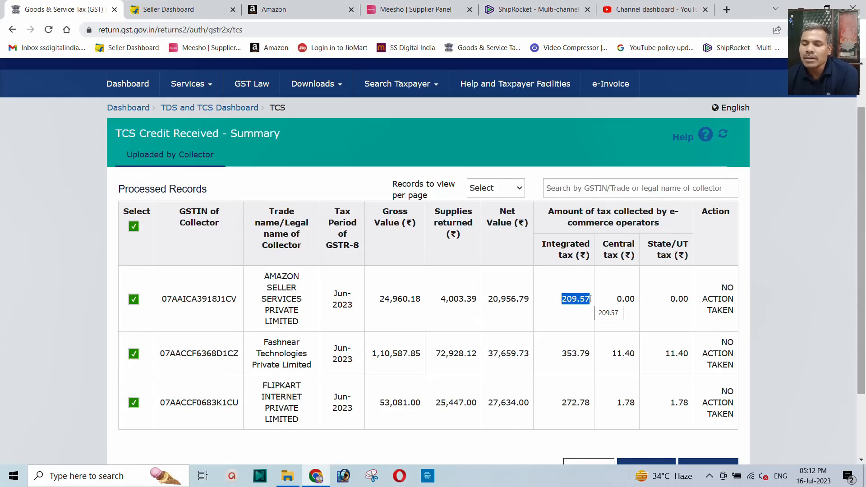
Review the net values and the integrated, central and state tax amounts in the Fashnear Technologies and Flipkart Internet records
{"action": "scroll", "coordinate": [554, 298], "scroll_direction": "down", "scroll_amount": 1}
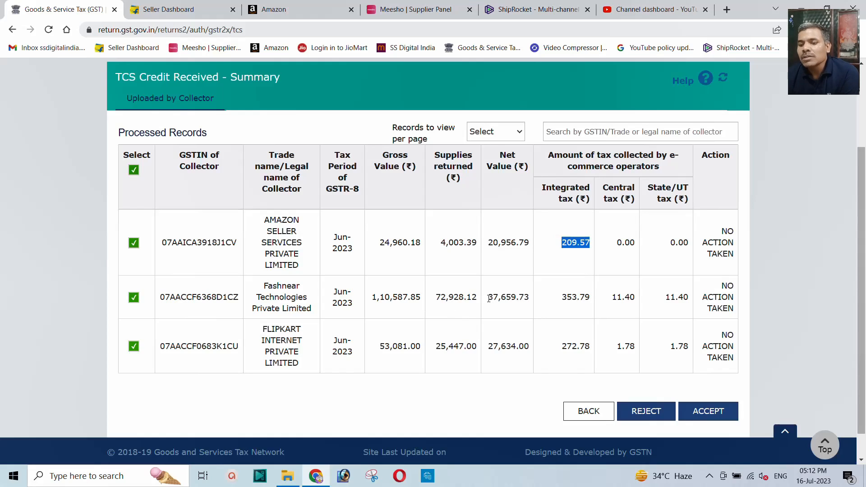
{"action": "left_click_drag", "start_coordinate": [488, 298], "coordinate": [529, 297]}
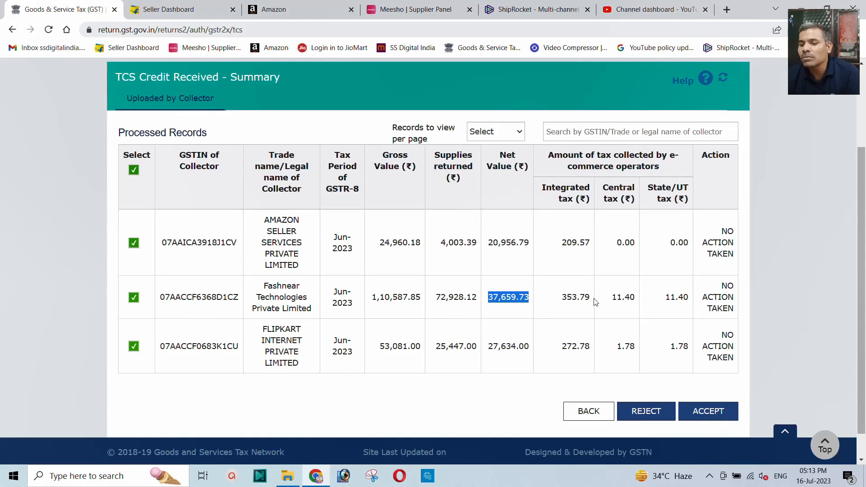
{"action": "left_click", "coordinate": [619, 296]}
{"action": "left_click_drag", "start_coordinate": [619, 297], "coordinate": [688, 297]}
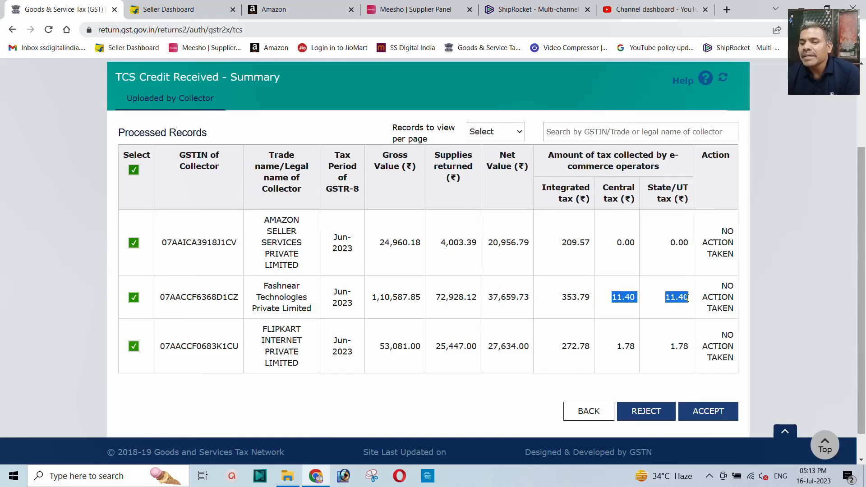
{"action": "left_click", "coordinate": [581, 300]}
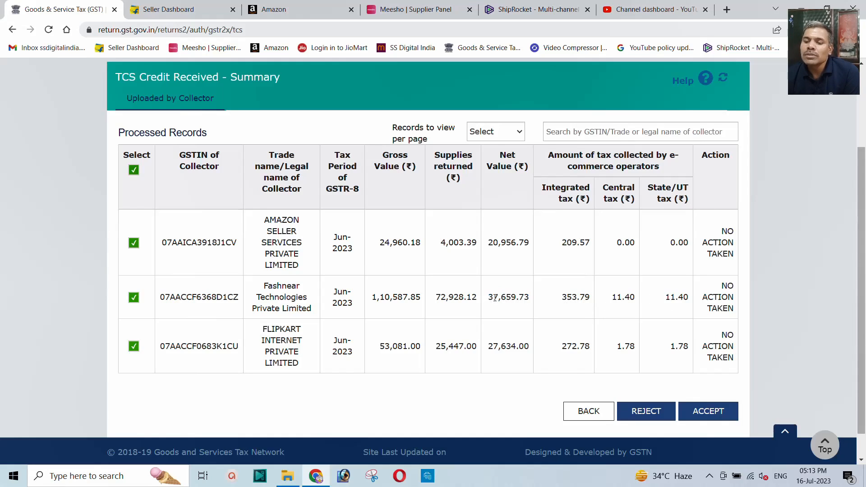
{"action": "left_click_drag", "start_coordinate": [488, 298], "coordinate": [529, 298]}
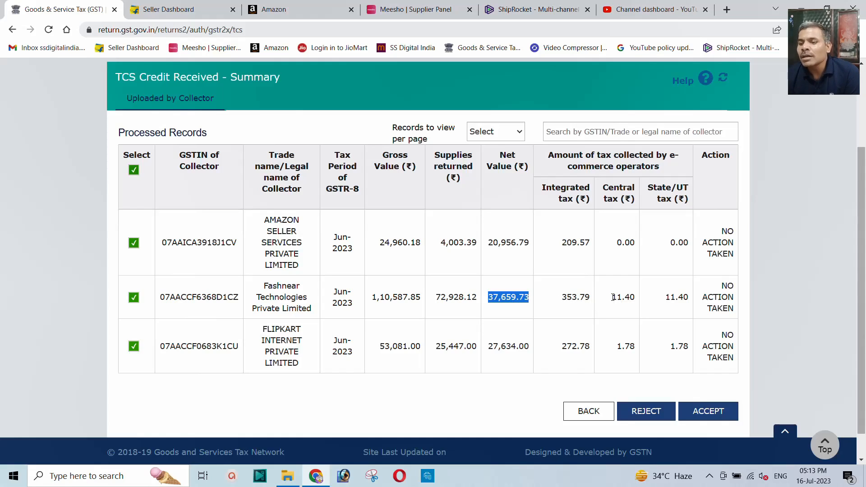
{"action": "left_click_drag", "start_coordinate": [614, 297], "coordinate": [689, 298]}
{"action": "left_click", "coordinate": [570, 298]}
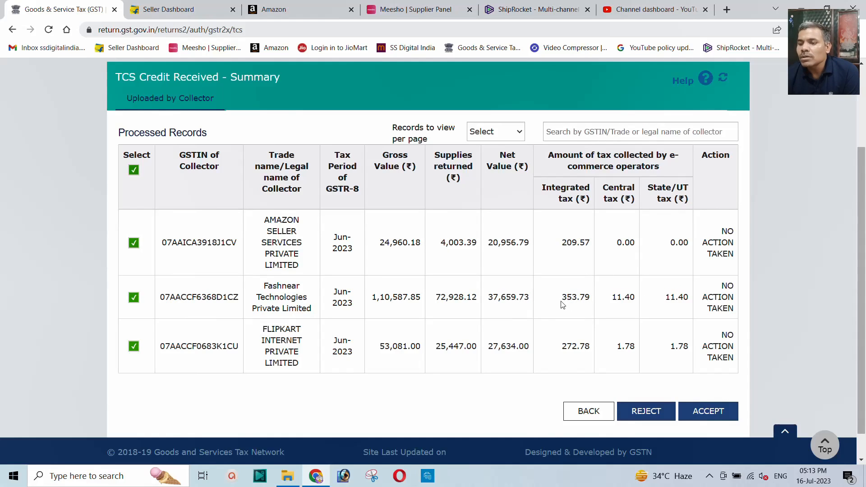
{"action": "left_click_drag", "start_coordinate": [561, 300], "coordinate": [694, 302]}
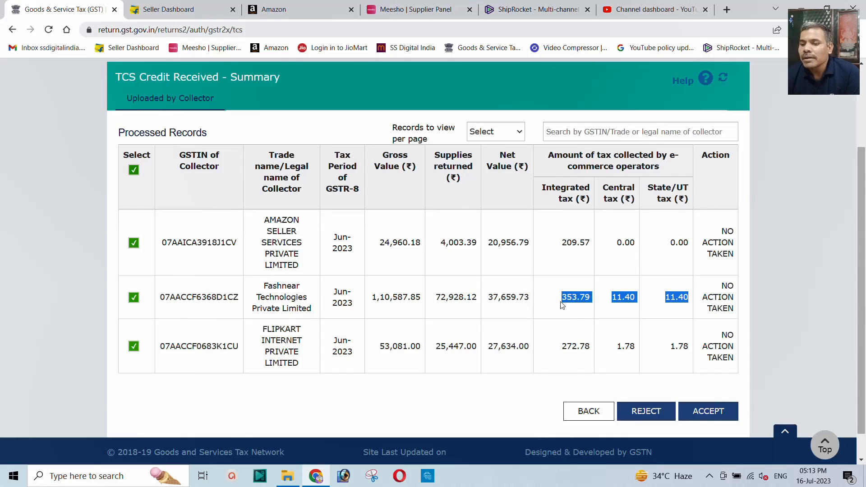
{"action": "left_click_drag", "start_coordinate": [561, 300], "coordinate": [590, 300]}
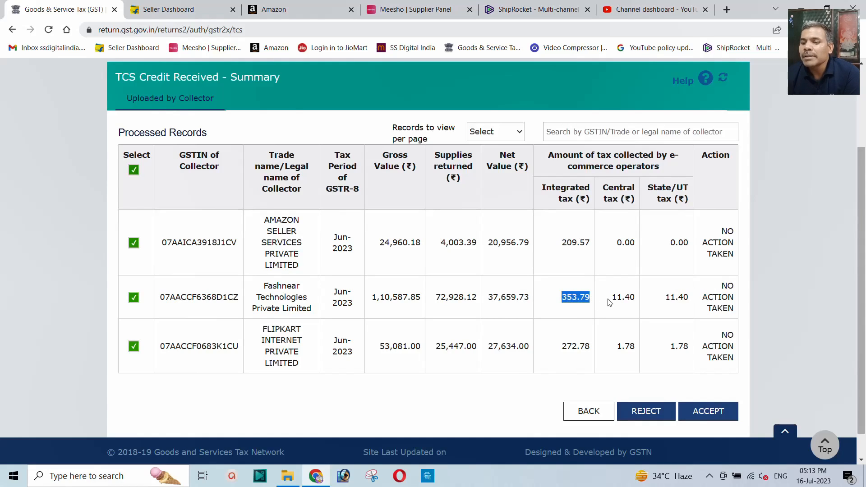
{"action": "left_click_drag", "start_coordinate": [610, 299], "coordinate": [694, 302]}
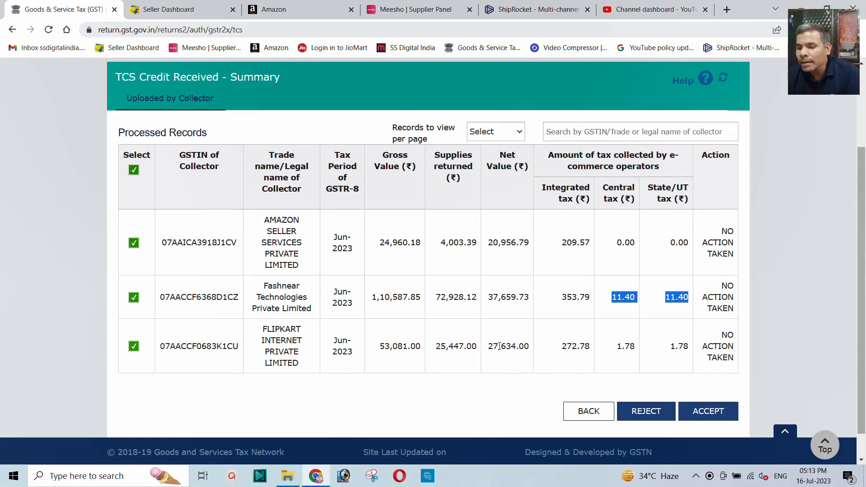
{"action": "left_click_drag", "start_coordinate": [489, 345], "coordinate": [589, 347]}
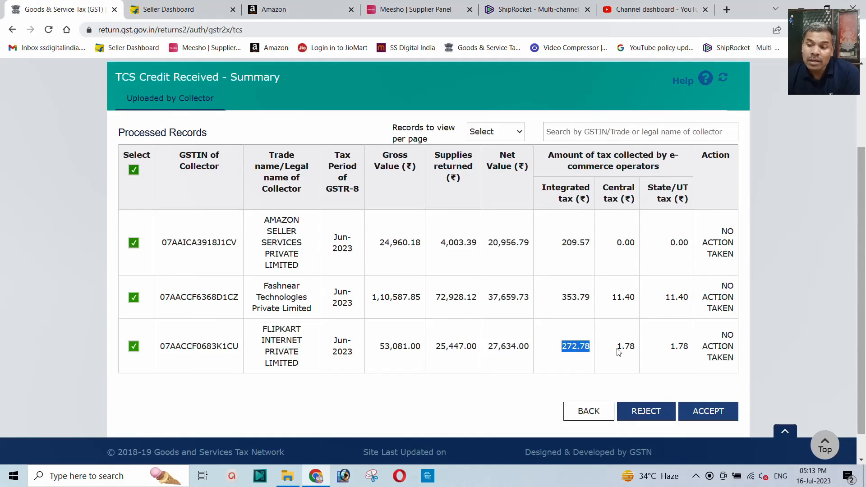
{"action": "left_click_drag", "start_coordinate": [617, 350], "coordinate": [693, 350]}
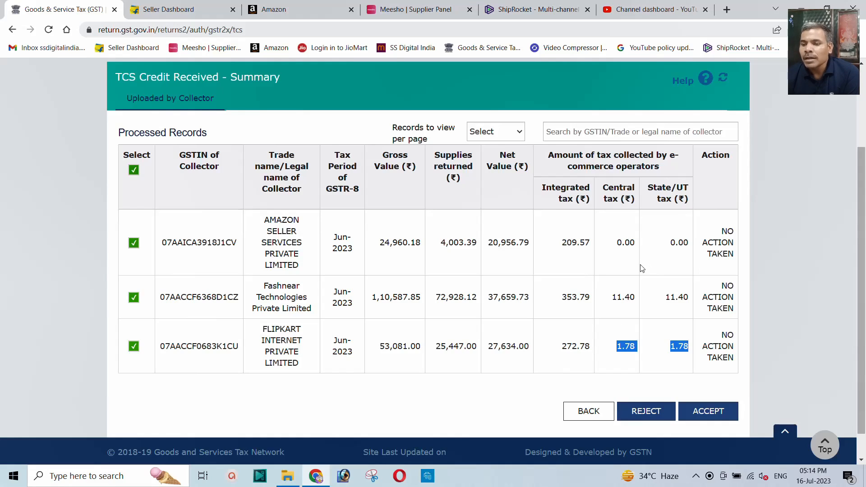
Accept the three selected June 2023 TCS records and return to the auto-drafted TDS/TCS details
{"action": "left_click", "coordinate": [619, 343]}
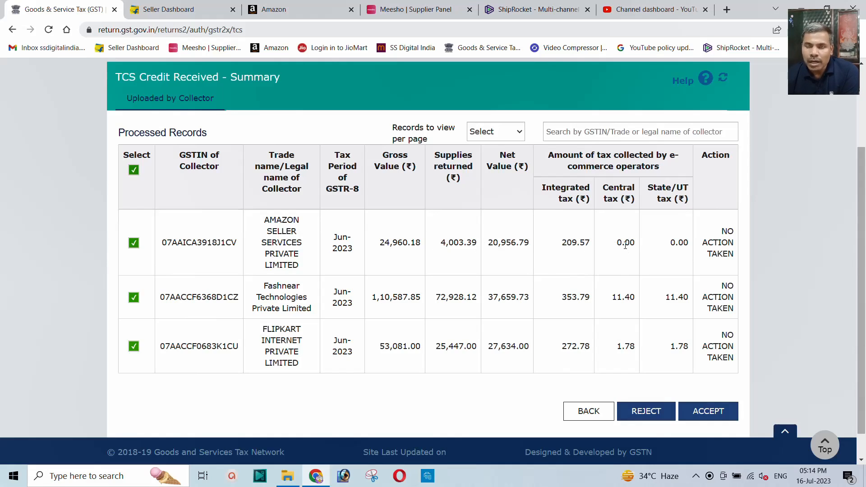
{"action": "left_click", "coordinate": [700, 413]}
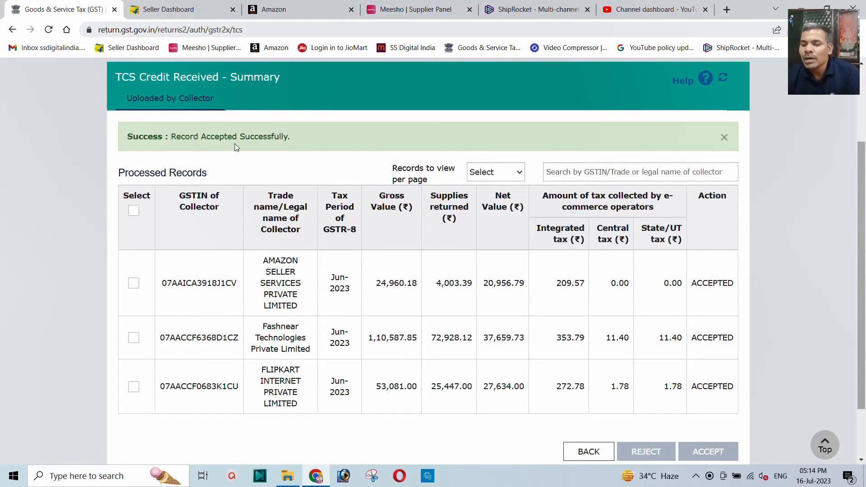
{"action": "scroll", "coordinate": [235, 144], "scroll_direction": "down", "scroll_amount": 2}
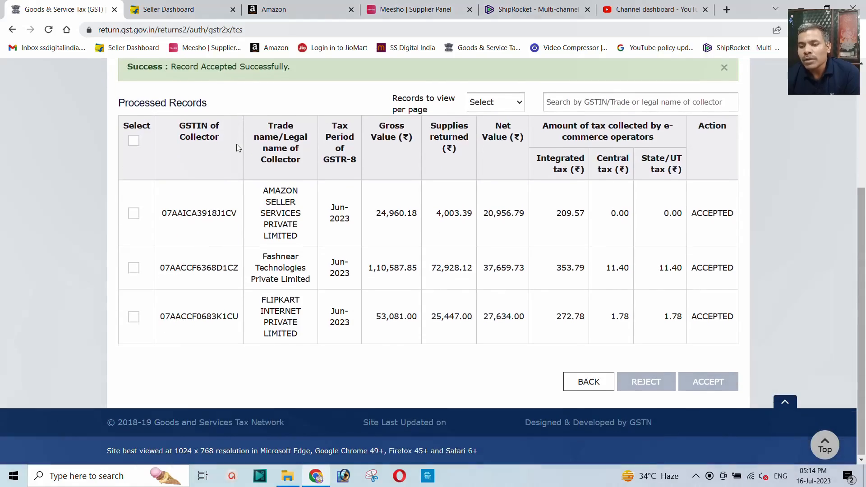
{"action": "left_click", "coordinate": [586, 382]}
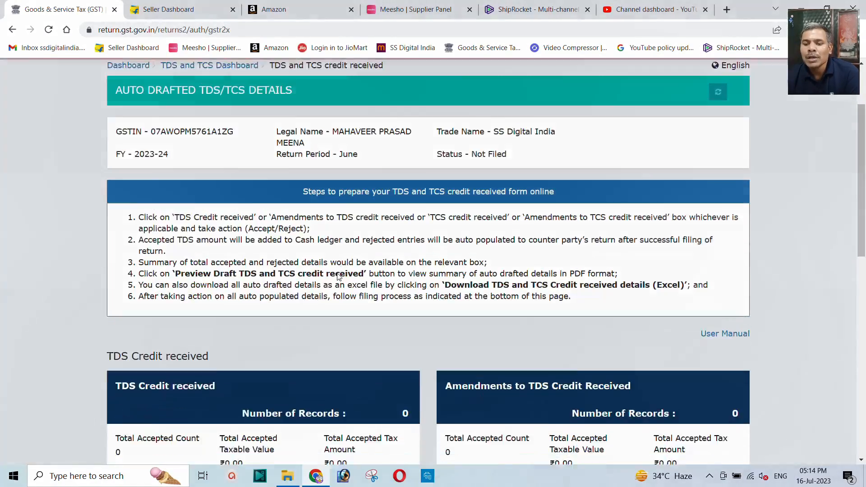
Review the accepted count, taxable value and tax amount under TCS Credit received, along with the filing instructions
{"action": "scroll", "coordinate": [339, 277], "scroll_direction": "down", "scroll_amount": 6}
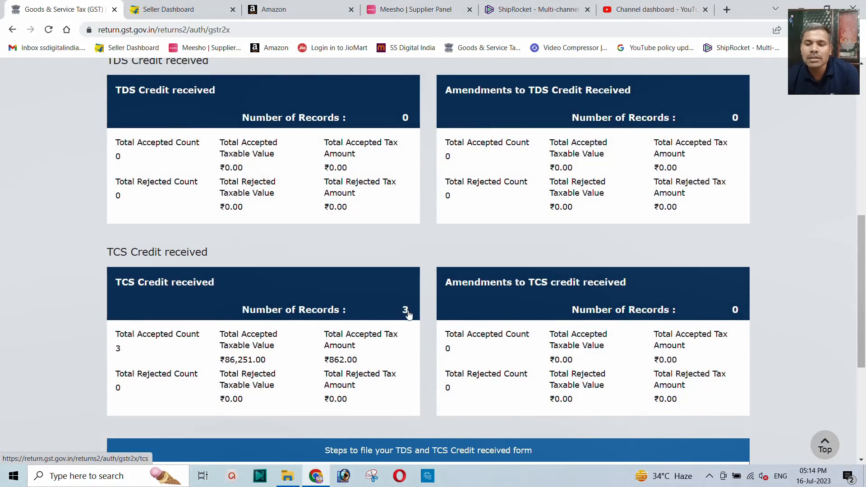
{"action": "scroll", "coordinate": [193, 351], "scroll_direction": "down", "scroll_amount": 1}
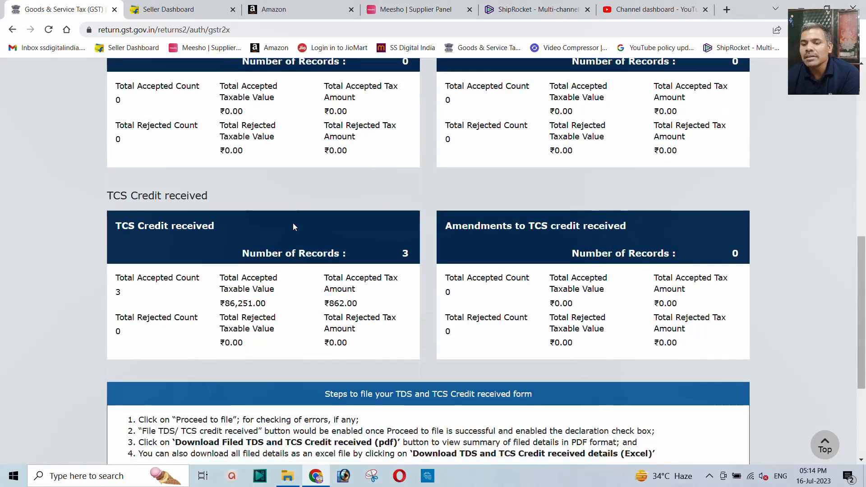
{"action": "scroll", "coordinate": [293, 226], "scroll_direction": "down", "scroll_amount": 4}
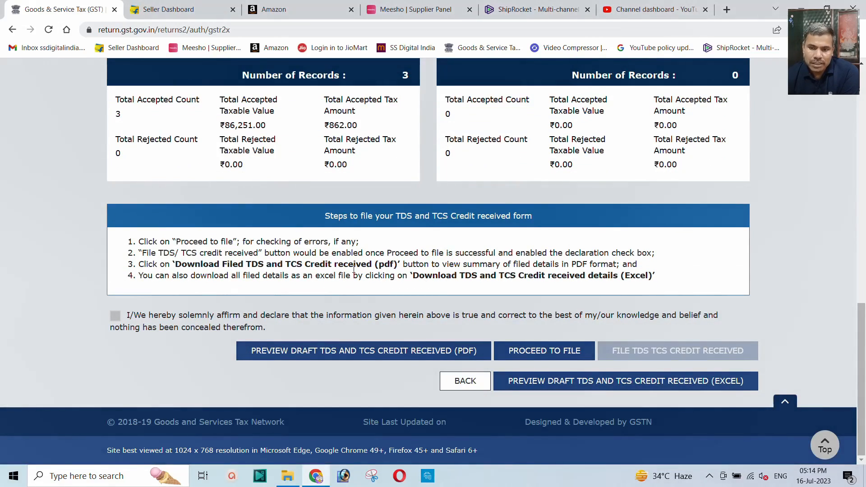
{"action": "scroll", "coordinate": [359, 243], "scroll_direction": "up", "scroll_amount": 1}
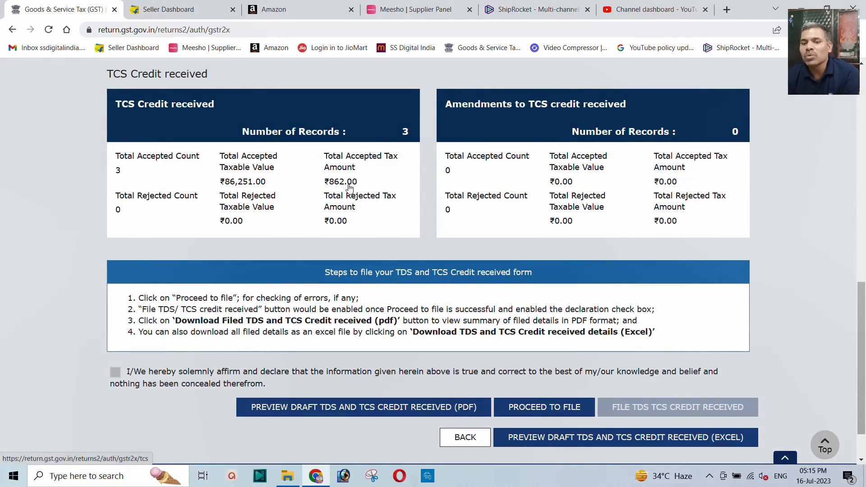
{"action": "scroll", "coordinate": [228, 145], "scroll_direction": "up", "scroll_amount": 8}
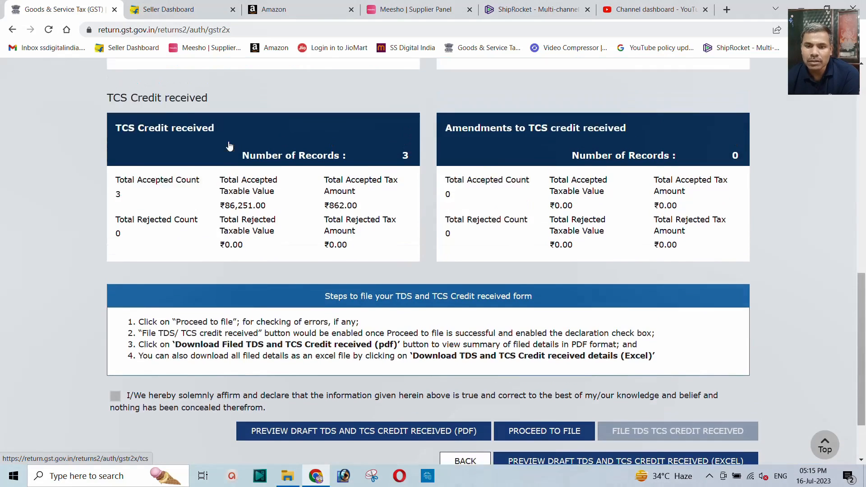
Open the Electronic Cash Ledger and examine the integrated, central and state tax amounts in the cash balance breakdown
{"action": "scroll", "coordinate": [228, 145], "scroll_direction": "up", "scroll_amount": 4}
{"action": "mouse_move", "coordinate": [190, 140]}
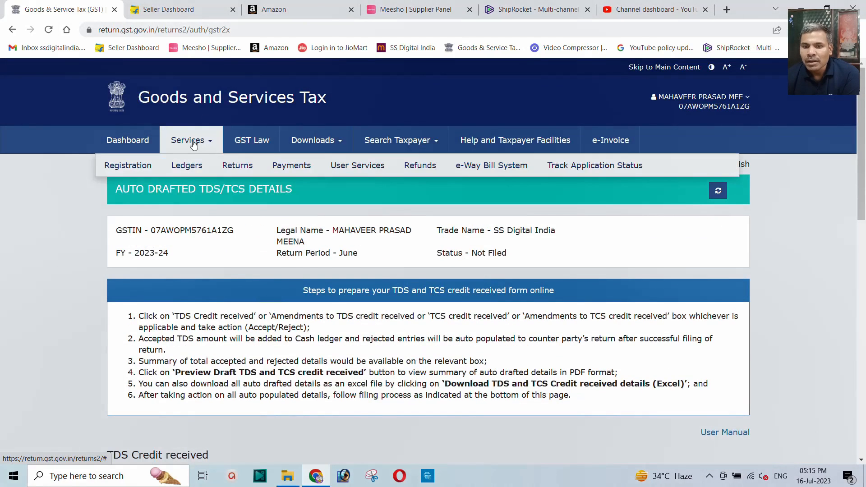
{"action": "mouse_move", "coordinate": [200, 171]}
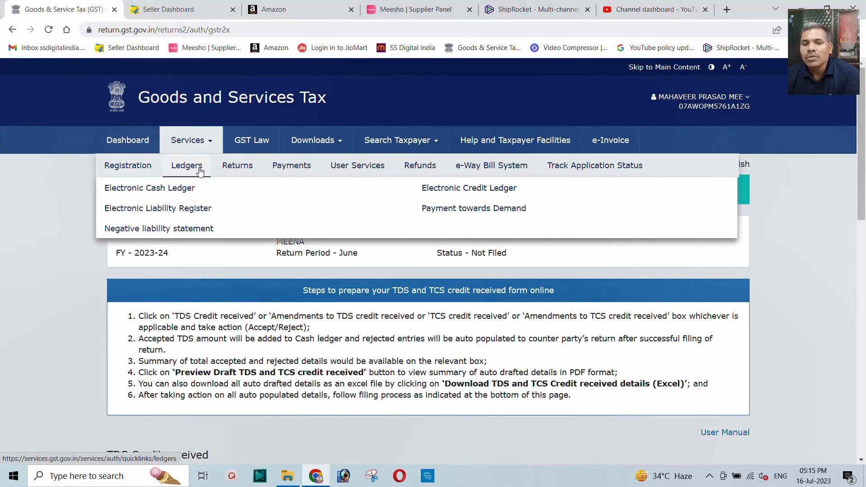
{"action": "left_click", "coordinate": [129, 191]}
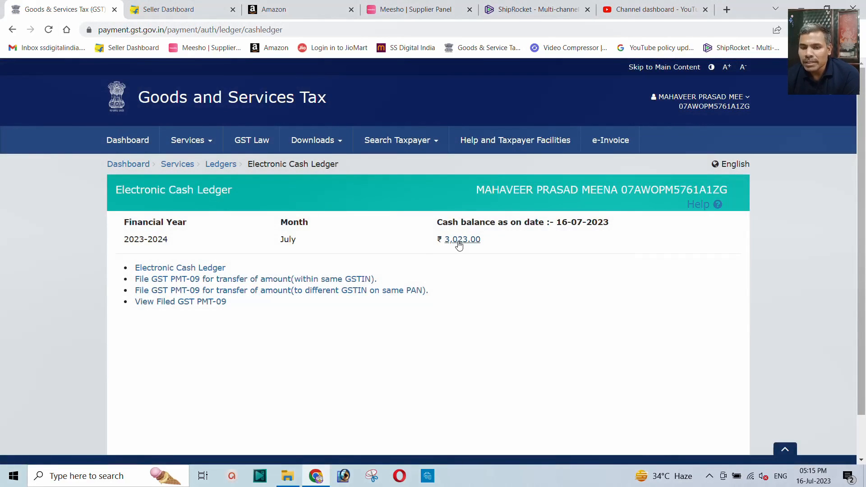
{"action": "left_click", "coordinate": [459, 243]}
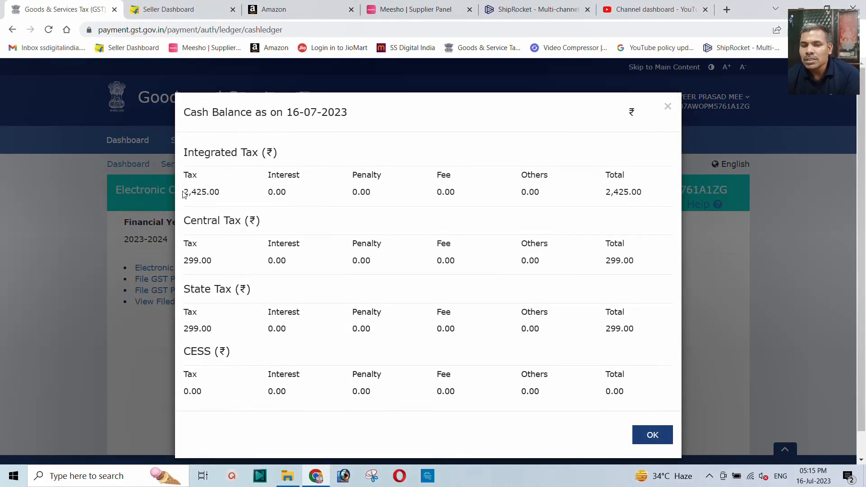
{"action": "left_click_drag", "start_coordinate": [184, 192], "coordinate": [215, 192]}
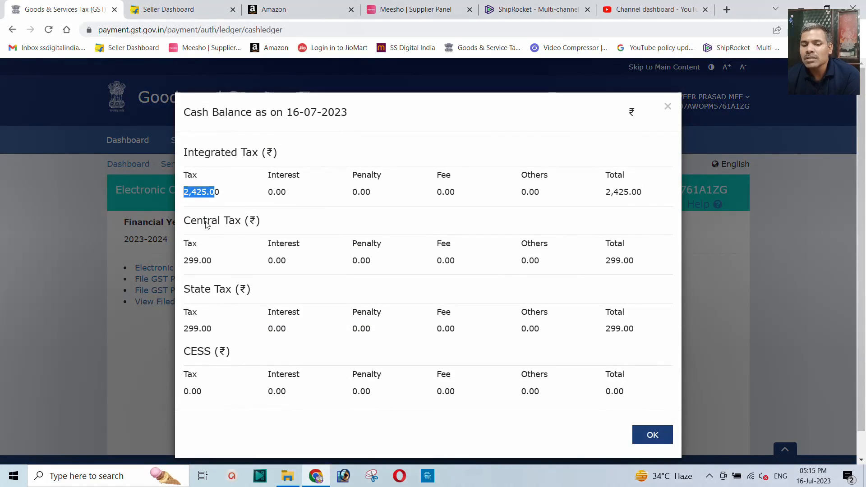
{"action": "left_click_drag", "start_coordinate": [183, 264], "coordinate": [222, 264]}
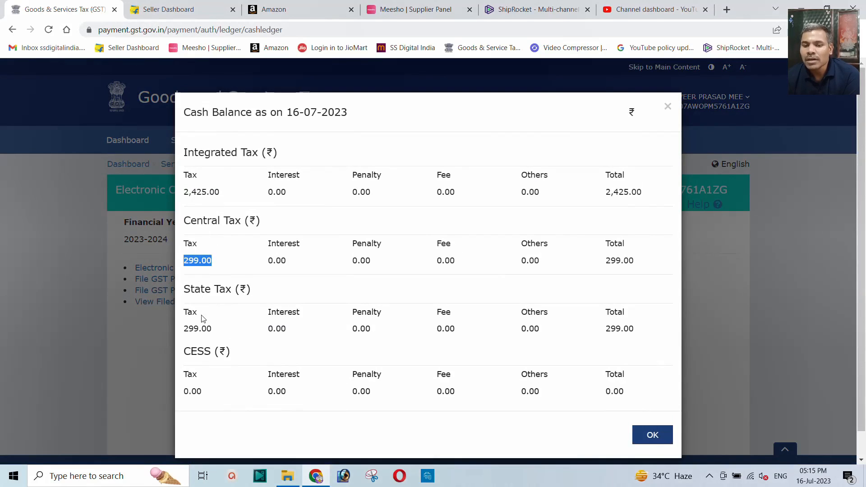
{"action": "left_click_drag", "start_coordinate": [187, 331], "coordinate": [213, 330]}
{"action": "left_click", "coordinate": [650, 434]}
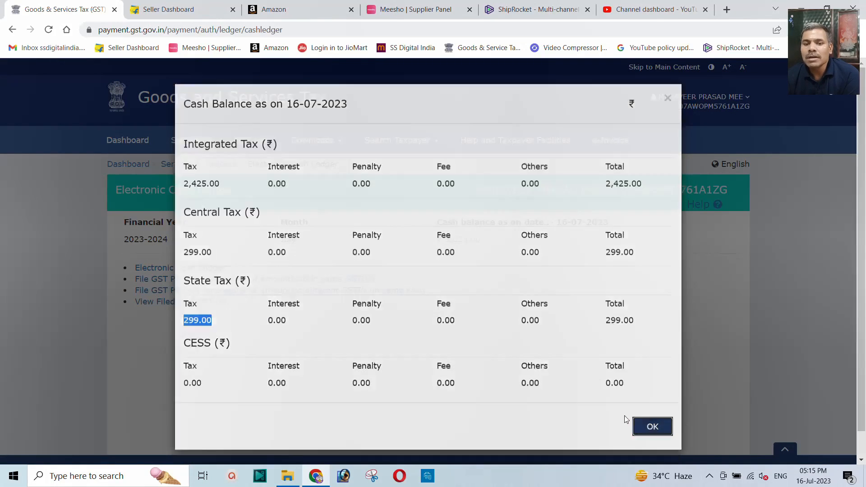
Check the Electronic Cash Ledger's IGST and SGST balances on the taxpayer dashboard
{"action": "left_click", "coordinate": [119, 166]}
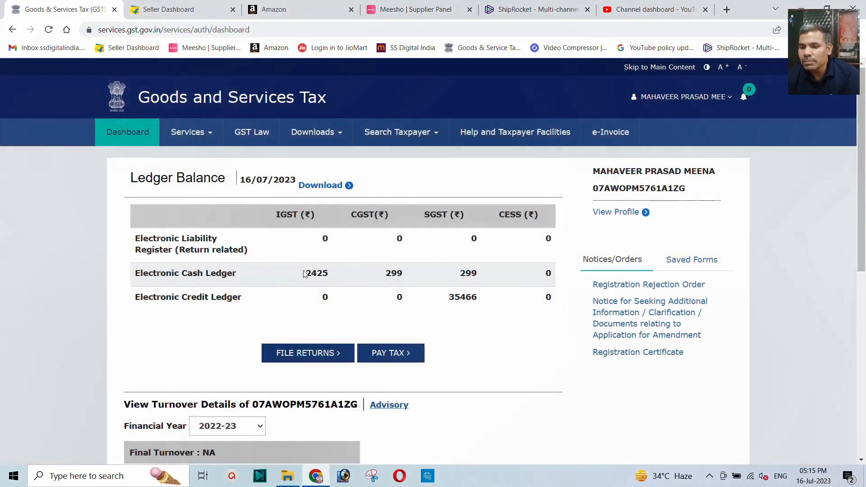
{"action": "left_click_drag", "start_coordinate": [304, 273], "coordinate": [330, 274]}
{"action": "left_click_drag", "start_coordinate": [458, 273], "coordinate": [486, 272]}
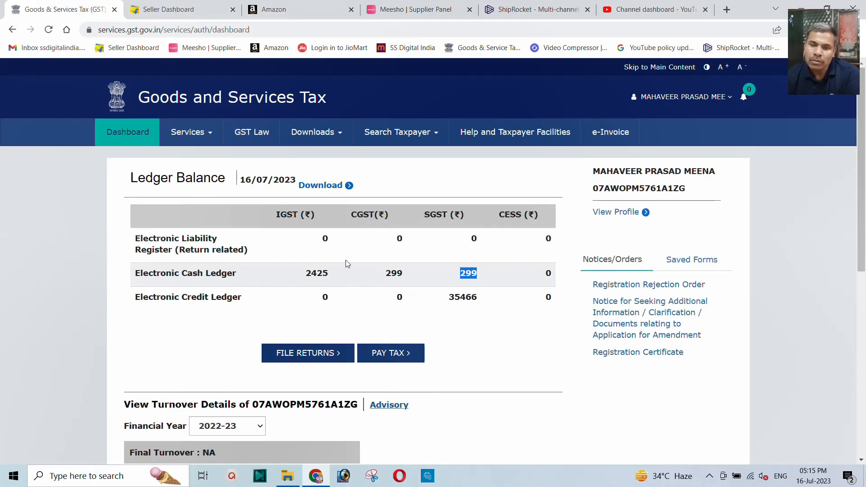
Reopen the TDS and TCS credit received form for online preparation, with financial year 2023-24 and June as the return filing period
{"action": "mouse_move", "coordinate": [196, 132]}
{"action": "mouse_move", "coordinate": [188, 161]}
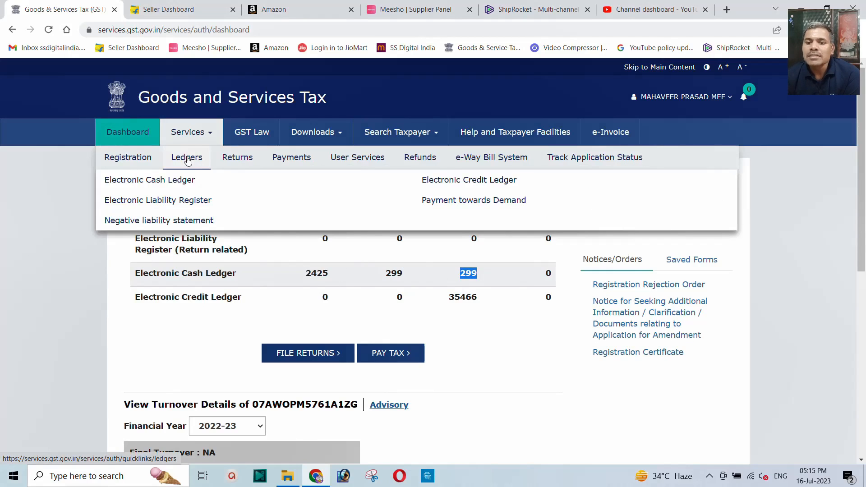
{"action": "mouse_move", "coordinate": [232, 162]}
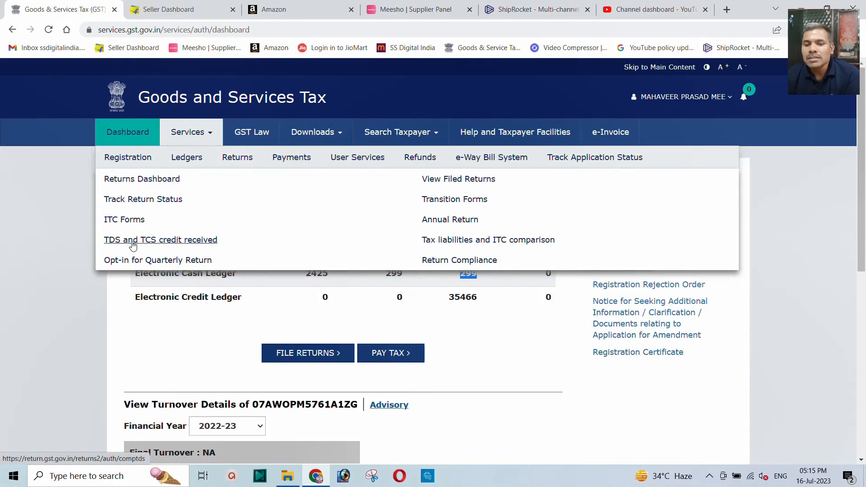
{"action": "left_click", "coordinate": [174, 247]}
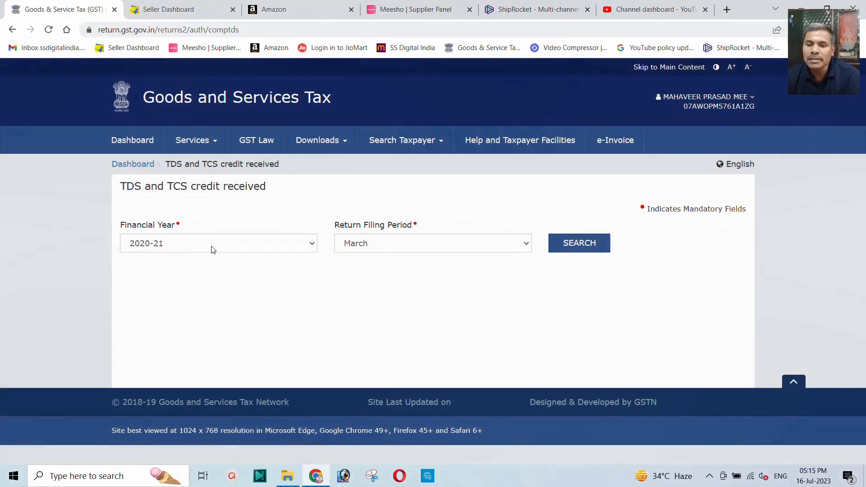
{"action": "left_click", "coordinate": [213, 248]}
{"action": "left_click", "coordinate": [170, 289]}
{"action": "left_click", "coordinate": [379, 246]}
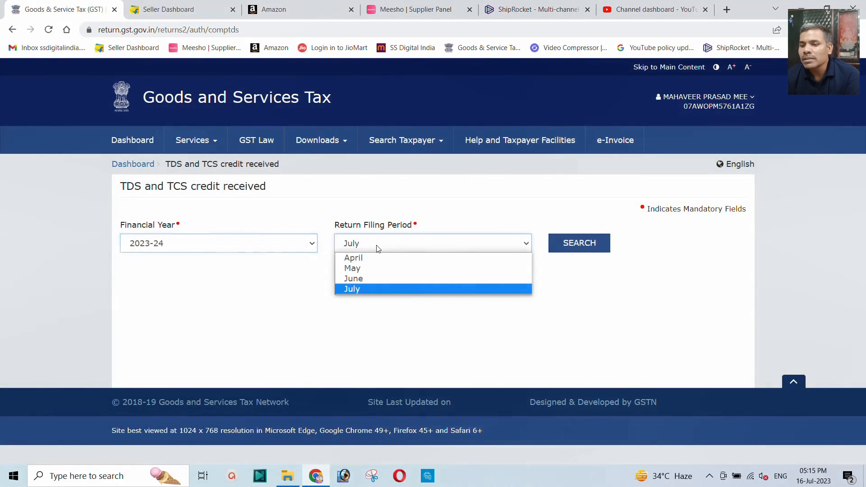
{"action": "left_click", "coordinate": [359, 279]}
{"action": "left_click", "coordinate": [584, 251]}
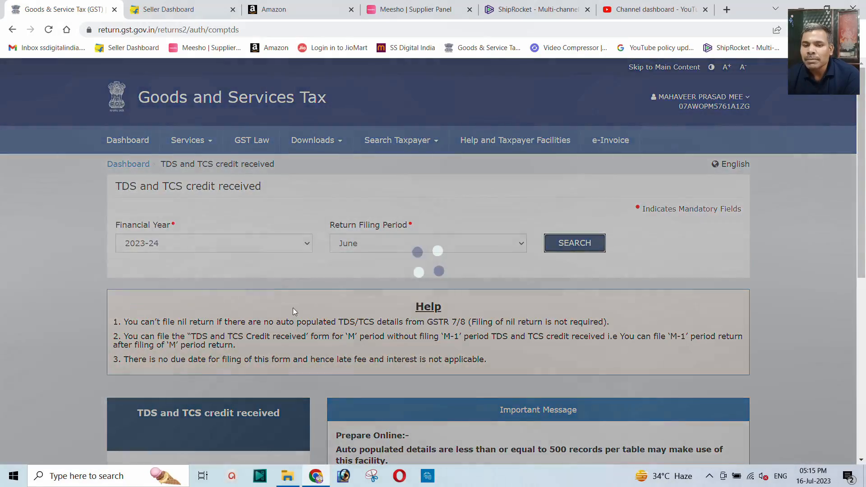
{"action": "scroll", "coordinate": [277, 304], "scroll_direction": "down", "scroll_amount": 5}
{"action": "left_click", "coordinate": [196, 253]}
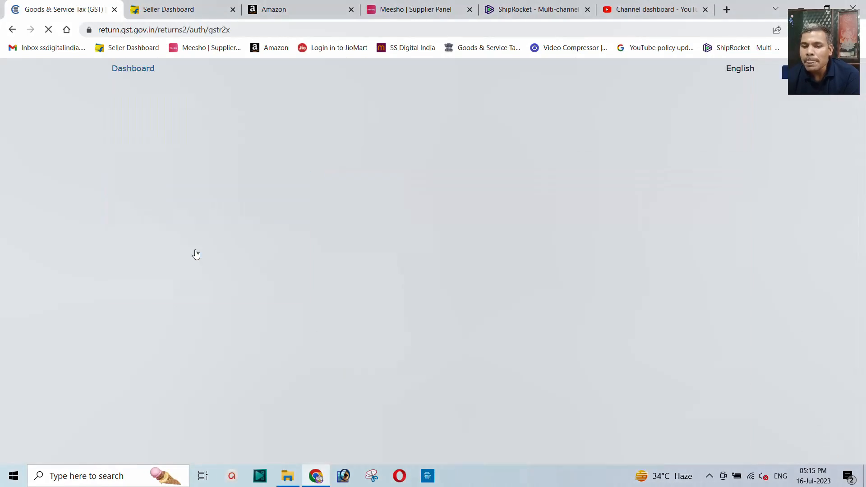
Submit the proceed-to-file request for the June TDS and TCS credit received form
{"action": "scroll", "coordinate": [194, 252], "scroll_direction": "down", "scroll_amount": 4}
{"action": "scroll", "coordinate": [218, 251], "scroll_direction": "down", "scroll_amount": 3}
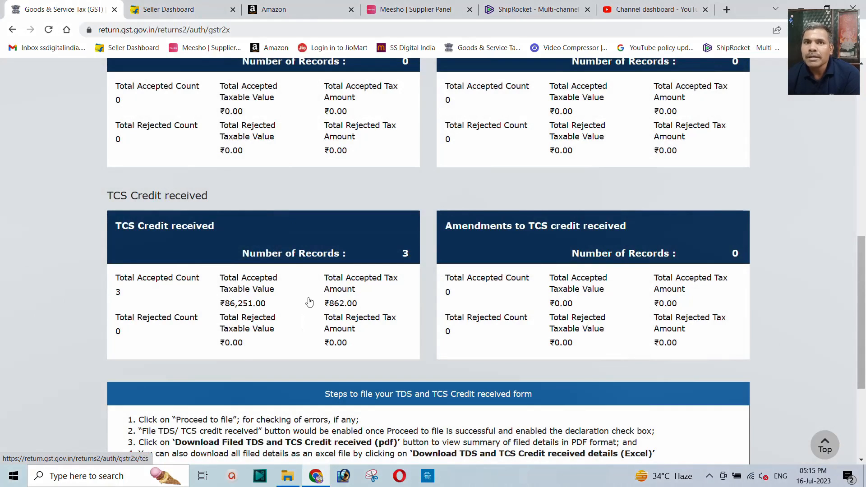
{"action": "scroll", "coordinate": [311, 299], "scroll_direction": "down", "scroll_amount": 1}
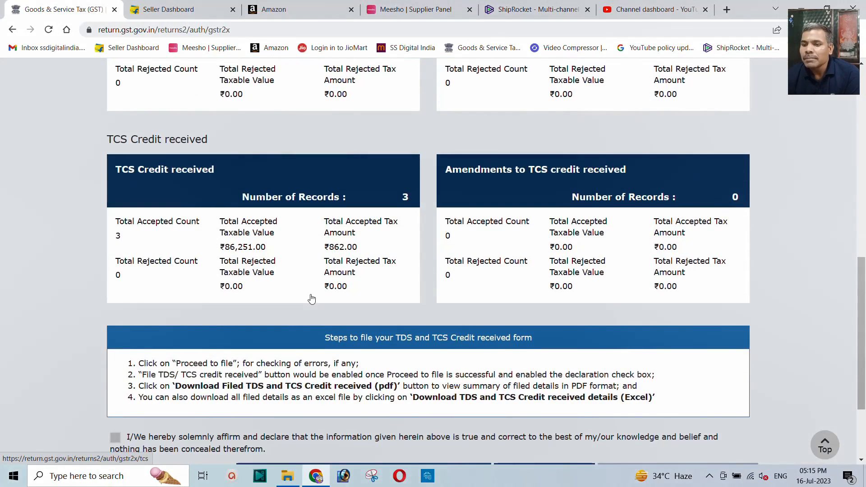
{"action": "scroll", "coordinate": [310, 298], "scroll_direction": "down", "scroll_amount": 2}
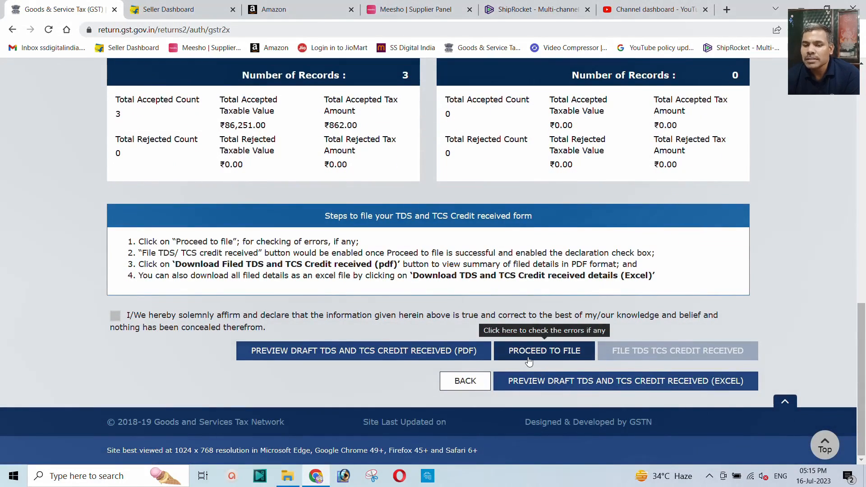
{"action": "left_click", "coordinate": [532, 352]}
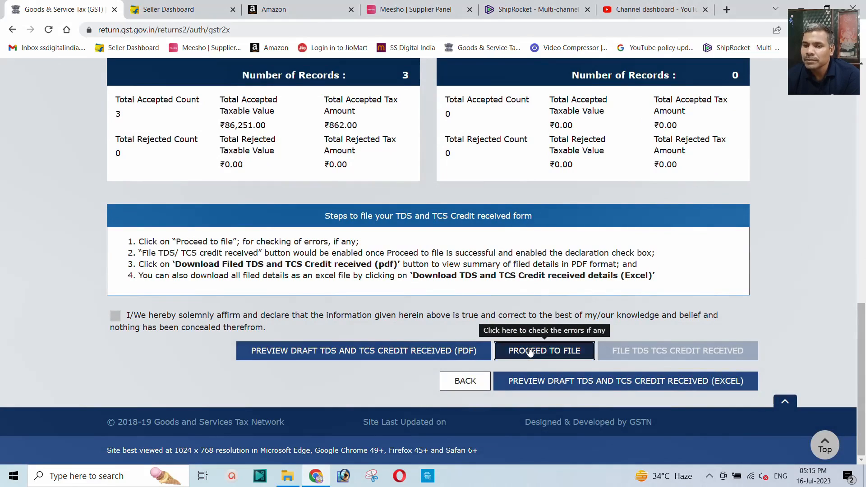
Refresh the auto-drafted TDS/TCS details to check the status of the filing request
{"action": "scroll", "coordinate": [407, 296], "scroll_direction": "down", "scroll_amount": 10}
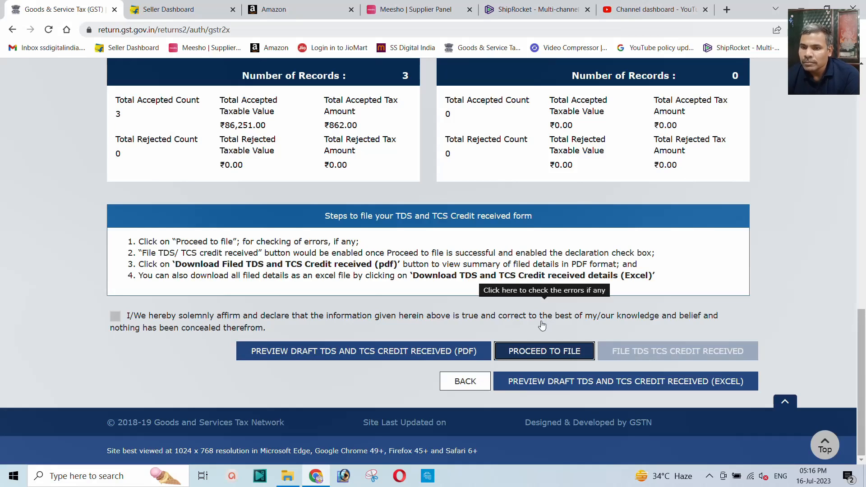
{"action": "scroll", "coordinate": [541, 325], "scroll_direction": "up", "scroll_amount": 6}
{"action": "scroll", "coordinate": [541, 325], "scroll_direction": "up", "scroll_amount": 4}
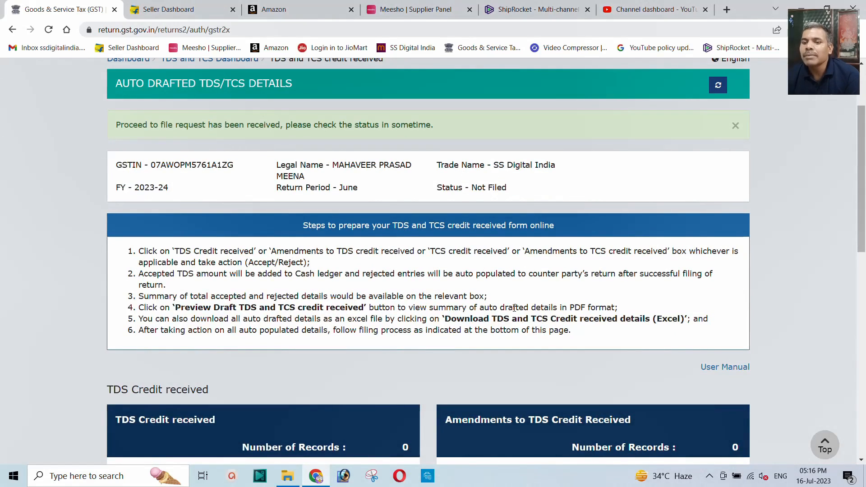
{"action": "scroll", "coordinate": [591, 190], "scroll_direction": "up", "scroll_amount": 3}
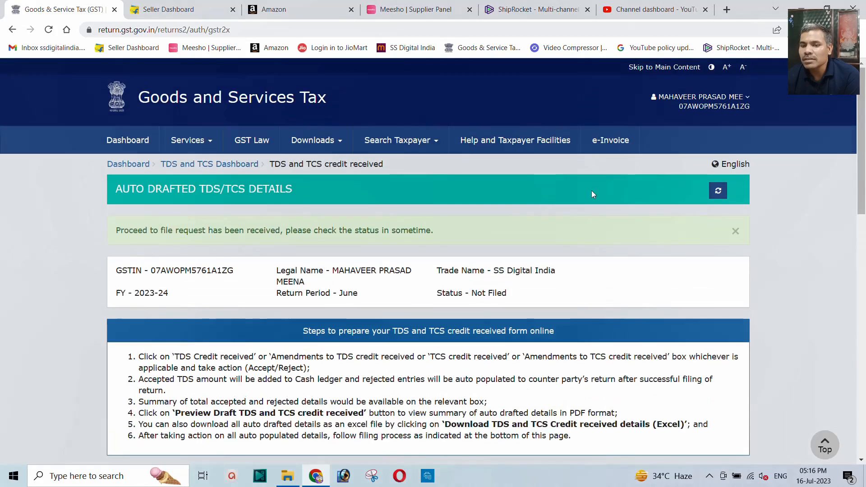
{"action": "left_click", "coordinate": [718, 190]}
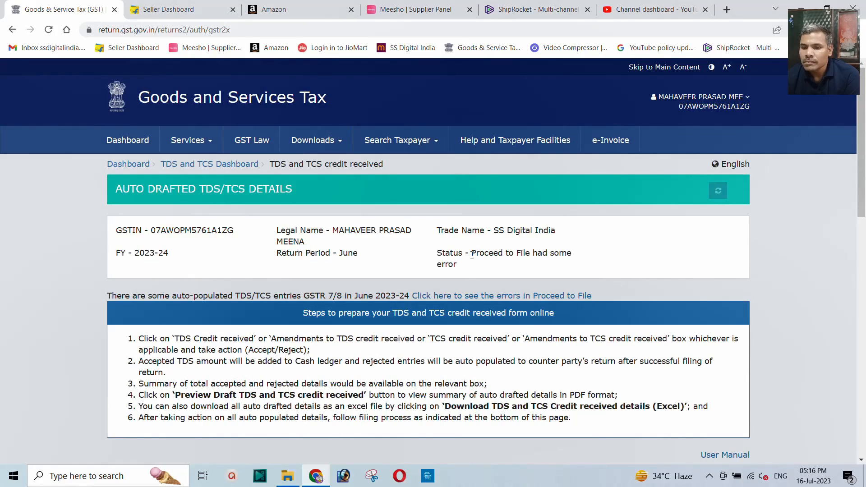
Submit the proceed-to-file request again and open its error report
{"action": "scroll", "coordinate": [456, 273], "scroll_direction": "down", "scroll_amount": 10}
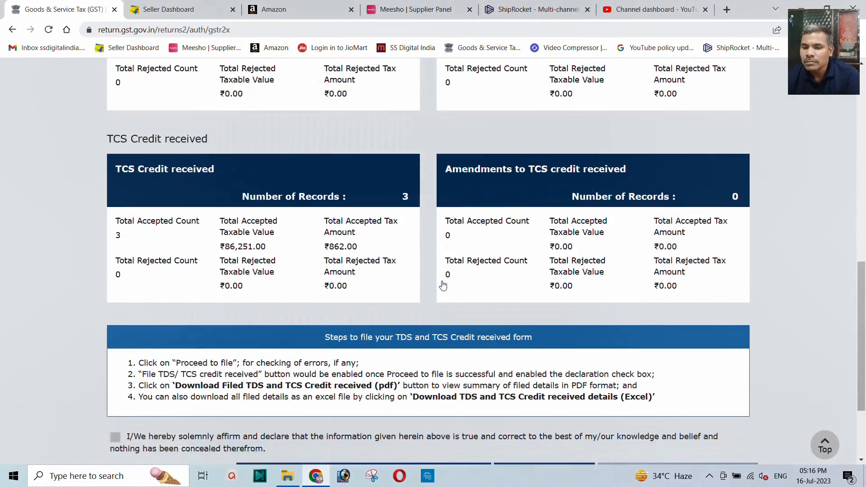
{"action": "scroll", "coordinate": [443, 285], "scroll_direction": "down", "scroll_amount": 3}
{"action": "left_click", "coordinate": [536, 355]}
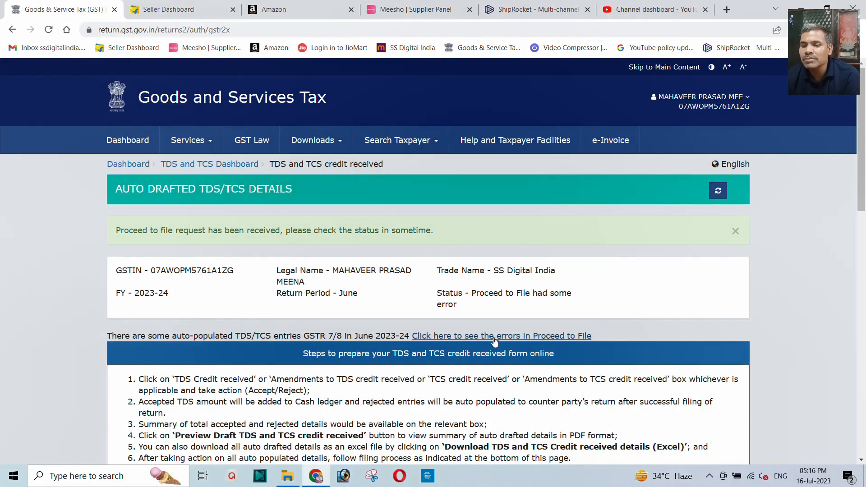
{"action": "left_click", "coordinate": [480, 338]}
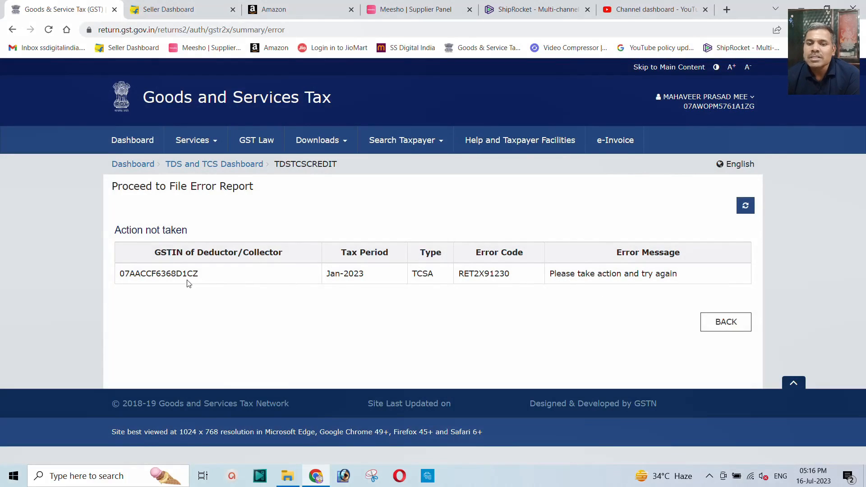
Examine the collector's GSTIN, tax period and error code in the Proceed to File error report, and return to the auto-drafted details
{"action": "left_click_drag", "start_coordinate": [206, 277], "coordinate": [113, 273]}
{"action": "left_click", "coordinate": [229, 286]}
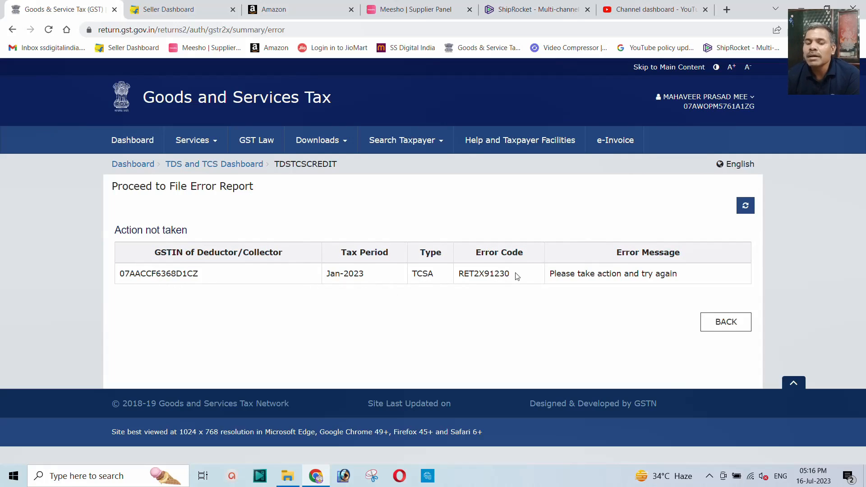
{"action": "left_click_drag", "start_coordinate": [515, 276], "coordinate": [453, 278]}
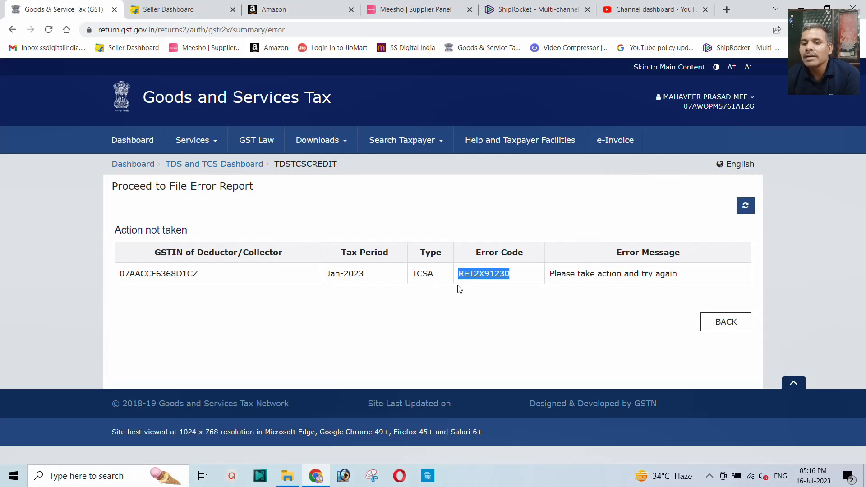
{"action": "left_click", "coordinate": [473, 277]}
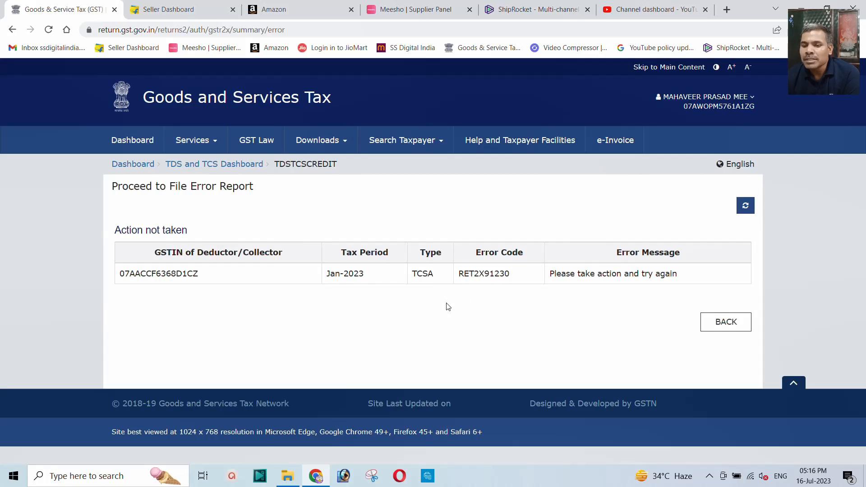
{"action": "left_click_drag", "start_coordinate": [327, 273], "coordinate": [369, 276]}
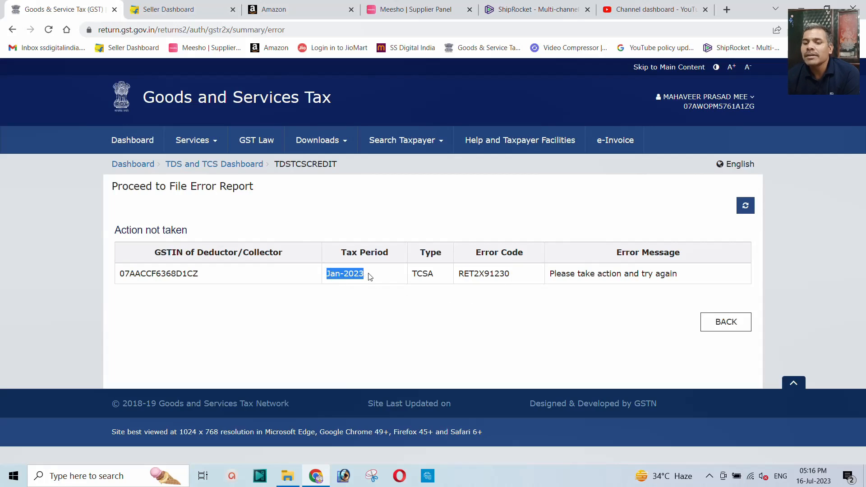
{"action": "left_click", "coordinate": [369, 276]}
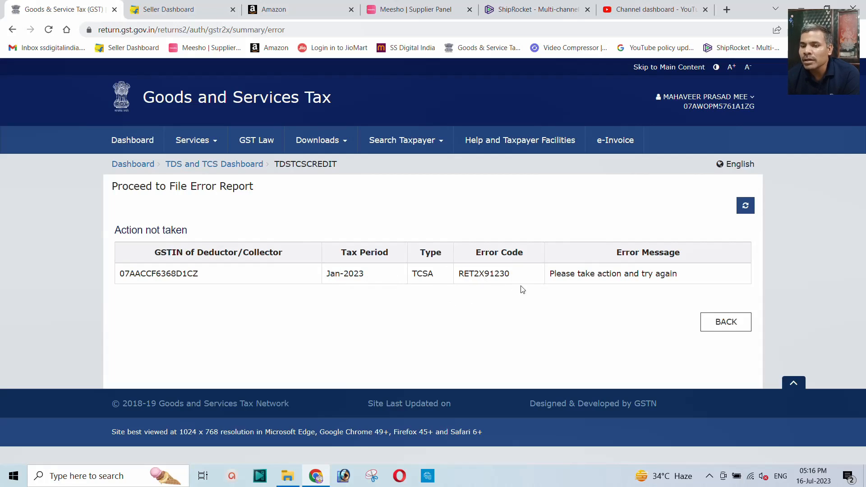
{"action": "left_click_drag", "start_coordinate": [460, 273], "coordinate": [524, 274]}
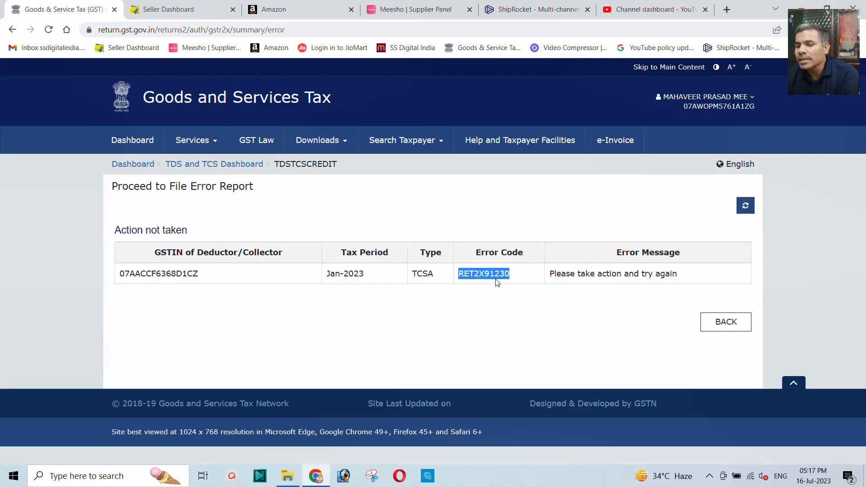
{"action": "left_click", "coordinate": [718, 323]}
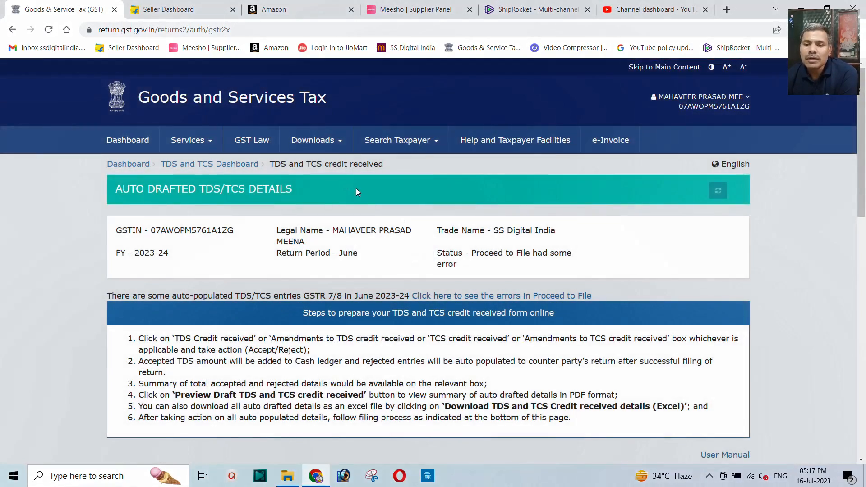
Check the cash balance in the Electronic Cash Ledger and return to the dashboard
{"action": "left_click", "coordinate": [190, 143]}
{"action": "mouse_move", "coordinate": [190, 173]}
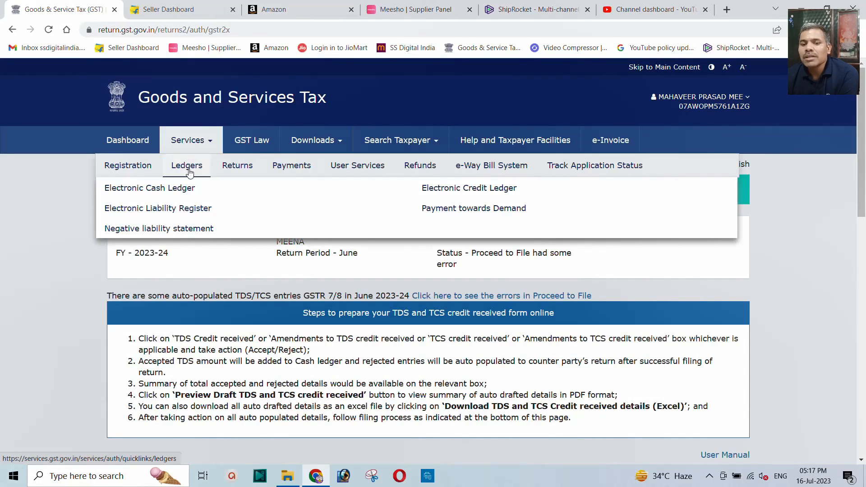
{"action": "left_click", "coordinate": [152, 188]}
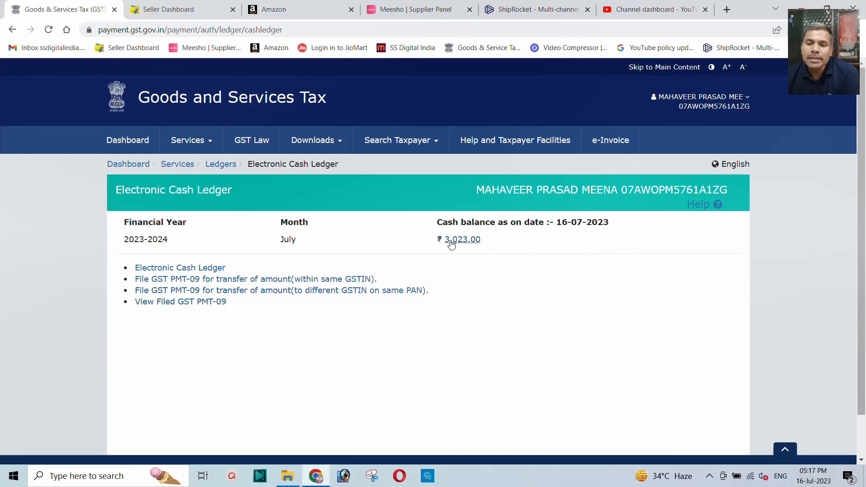
{"action": "left_click", "coordinate": [116, 164]}
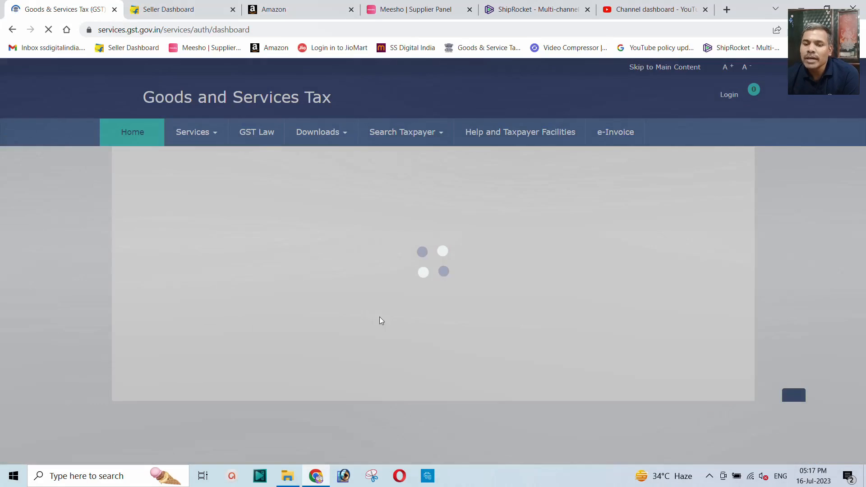